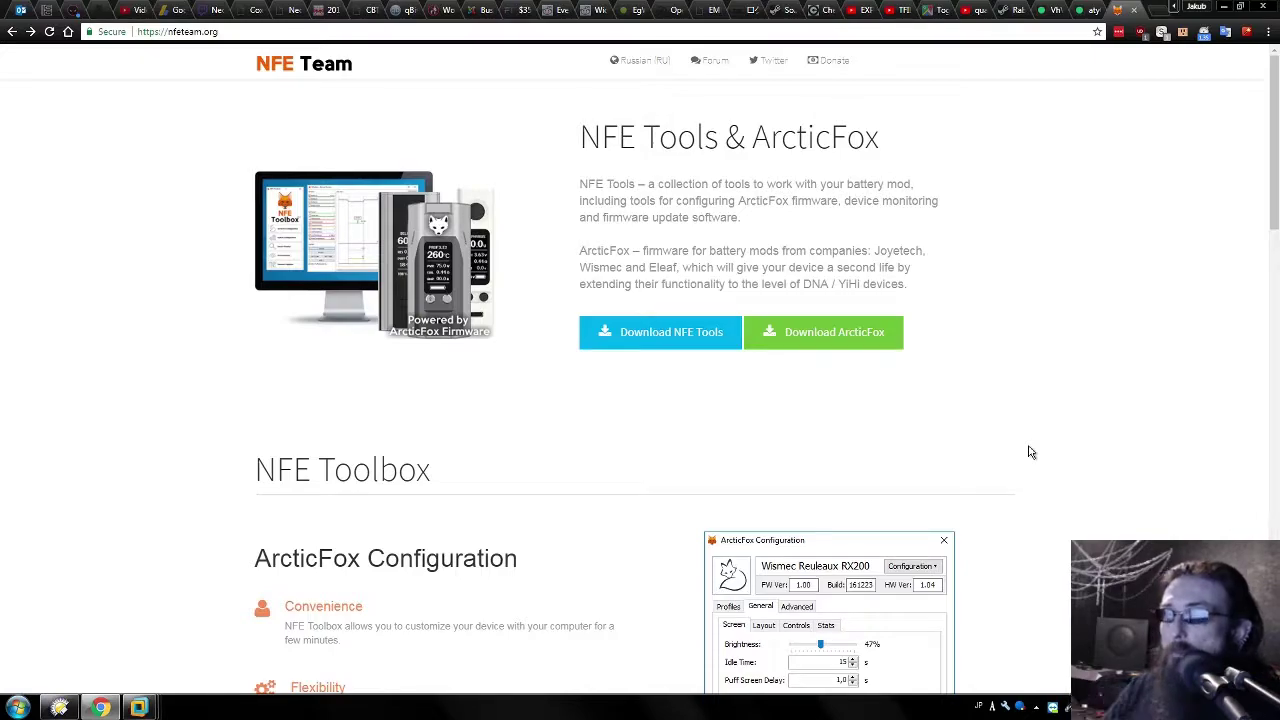
pyautogui.moveTo(789, 284); pyautogui.dragTo(908, 285)
pyautogui.click(909, 284)
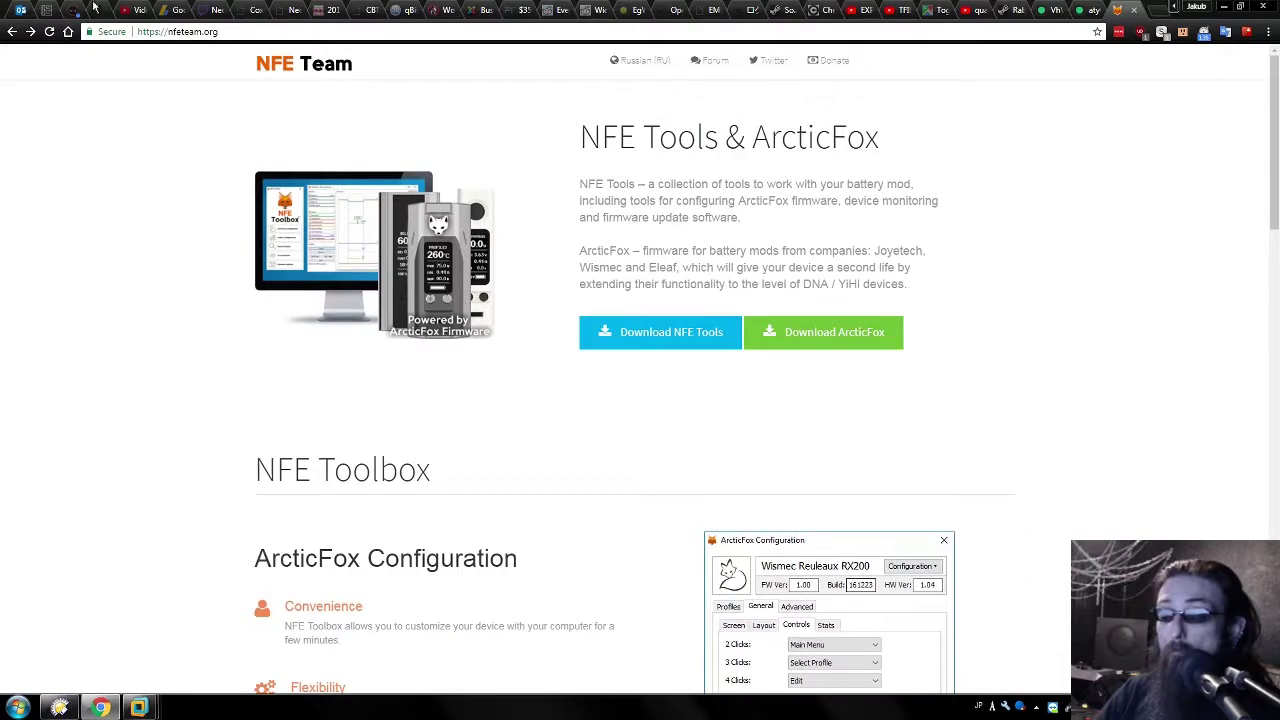
pyautogui.moveTo(360, 560); pyautogui.dragTo(256, 562)
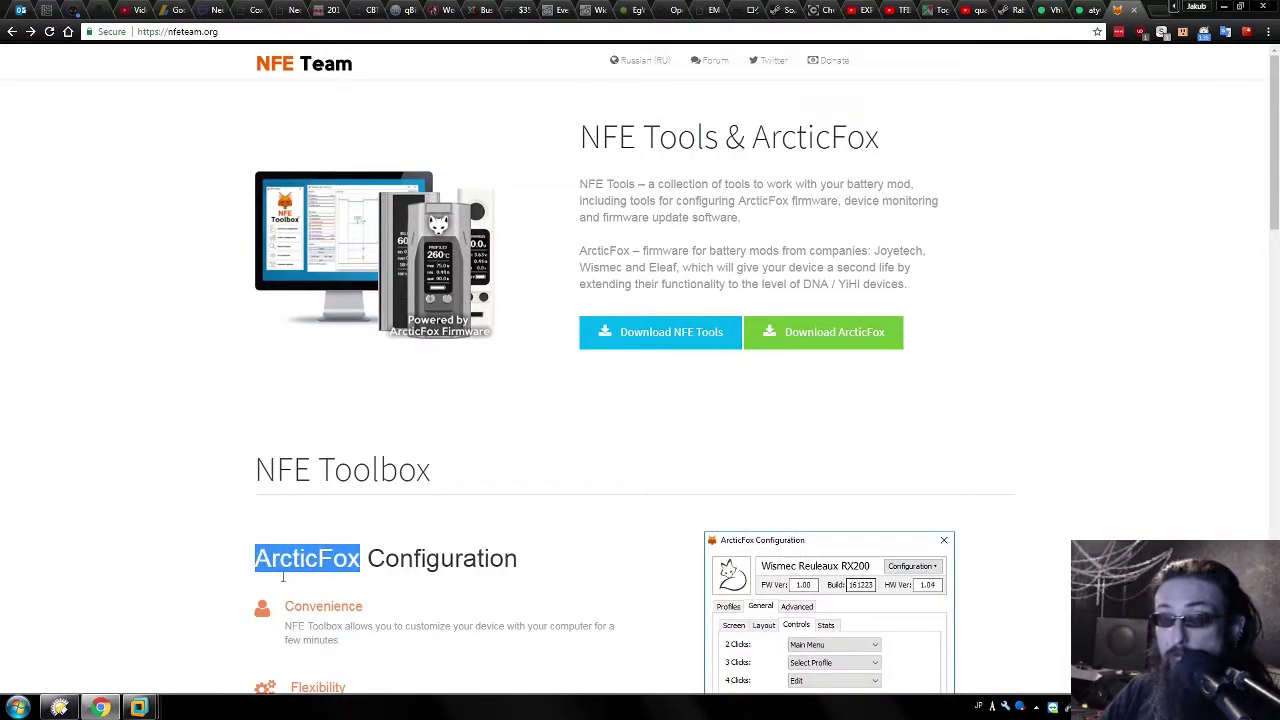
pyautogui.click(614, 540)
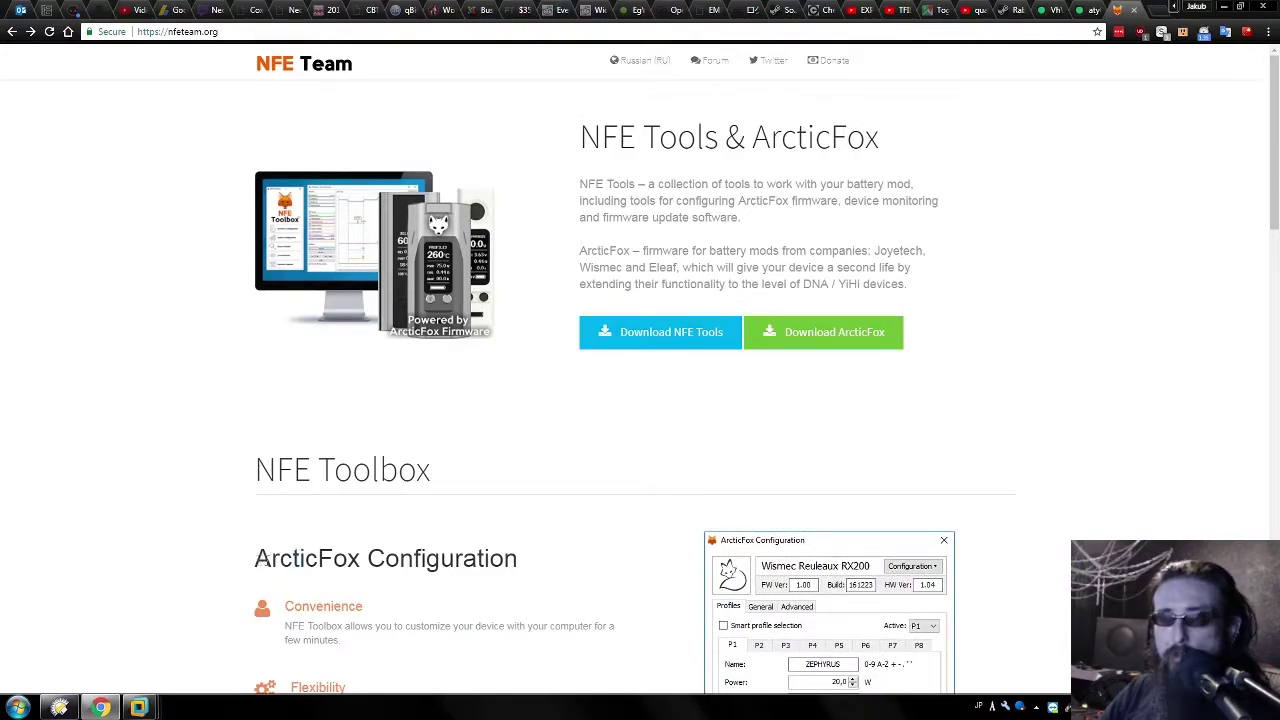
pyautogui.moveTo(256, 558); pyautogui.dragTo(360, 560)
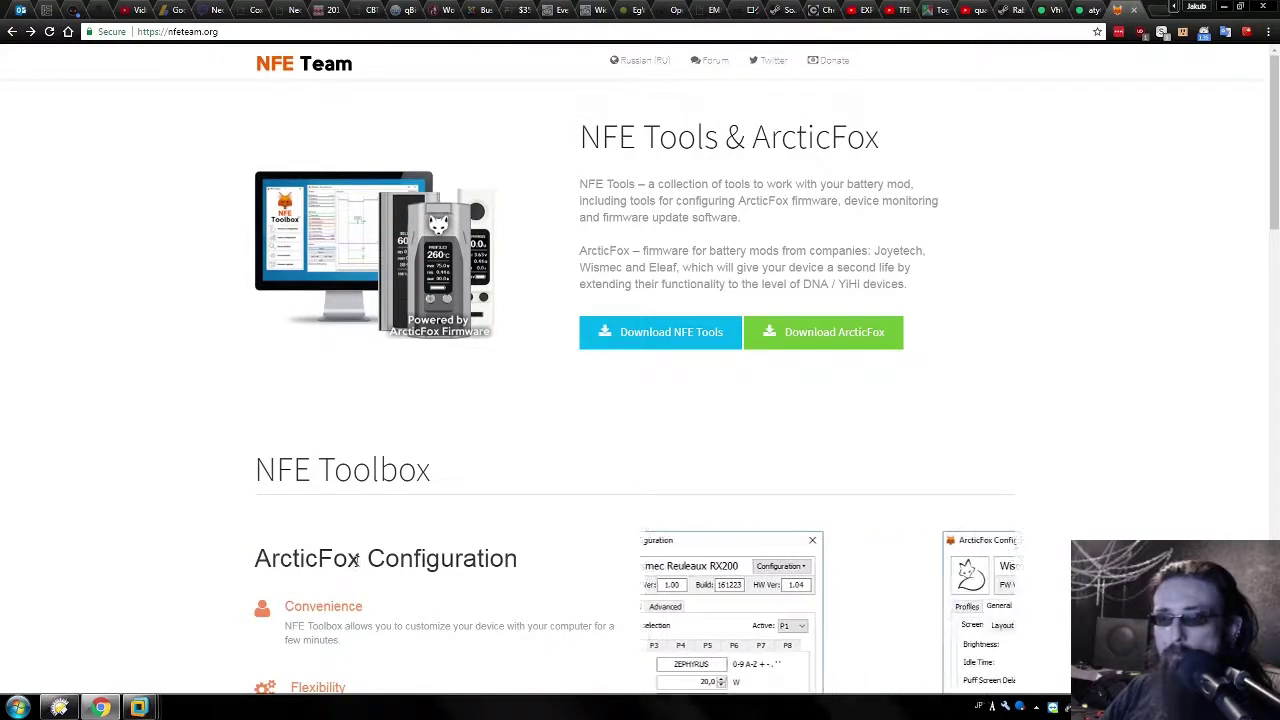
pyautogui.click(772, 380)
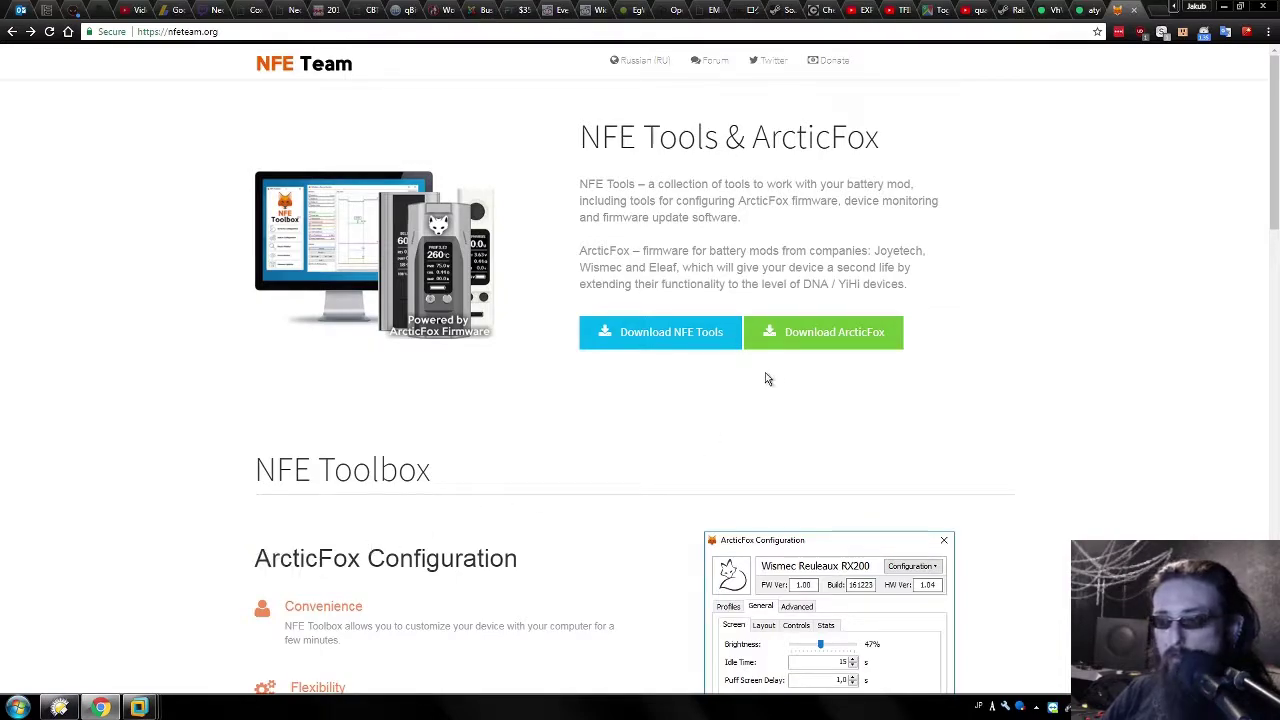
pyautogui.scroll(-5, 1019, 385)
pyautogui.scroll(-8, 1016, 375)
pyautogui.scroll(2, 943, 337)
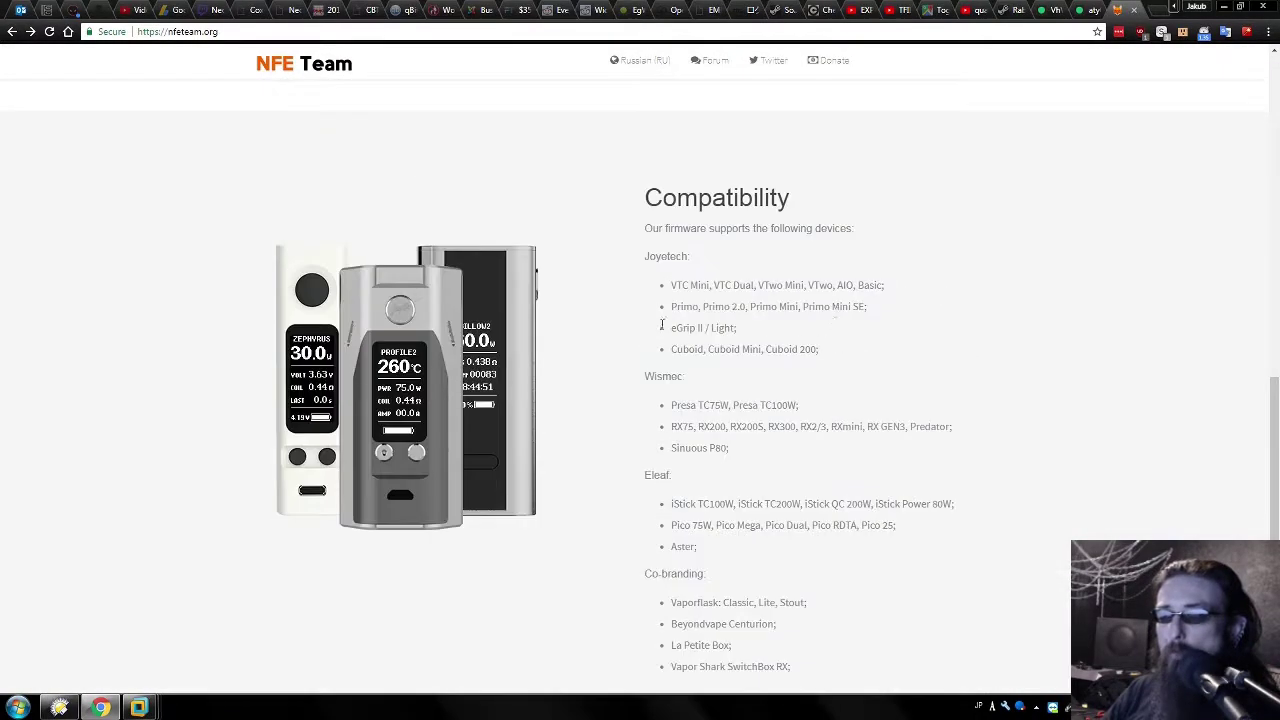
pyautogui.moveTo(638, 197); pyautogui.dragTo(843, 249)
pyautogui.click(825, 226)
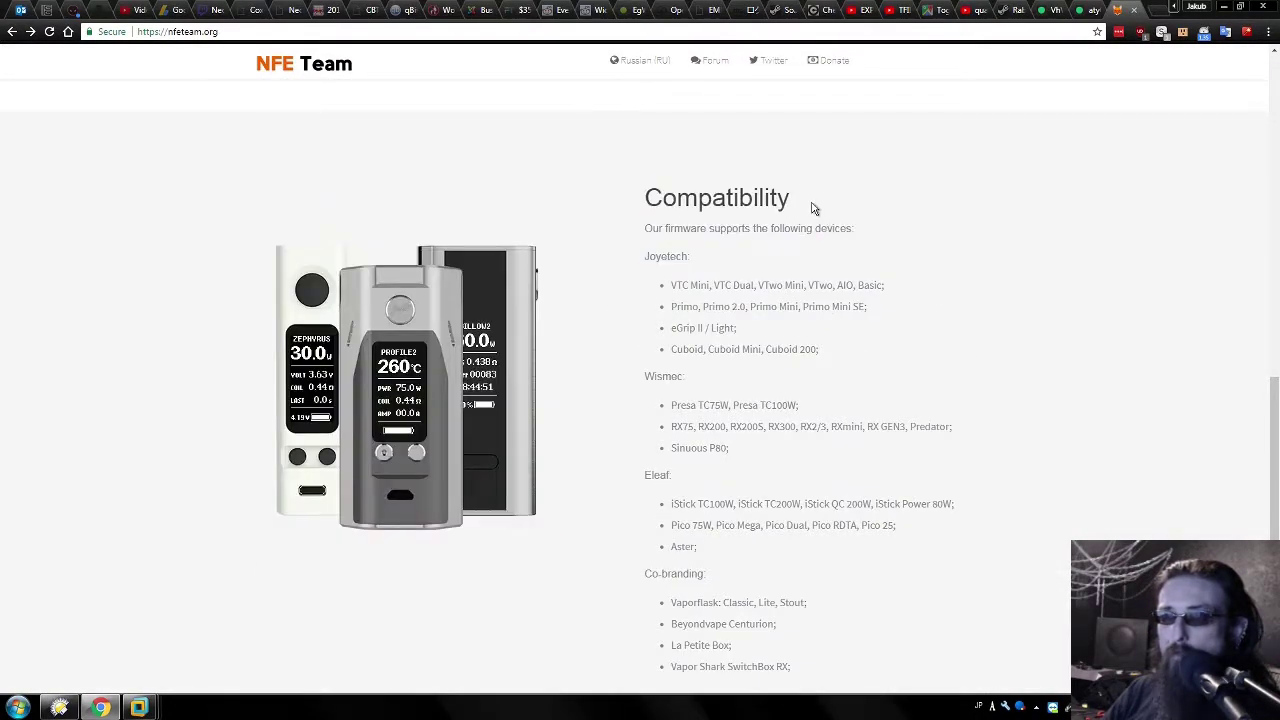
pyautogui.moveTo(637, 200); pyautogui.dragTo(831, 226)
pyautogui.click(655, 280)
pyautogui.moveTo(642, 259); pyautogui.dragTo(836, 348)
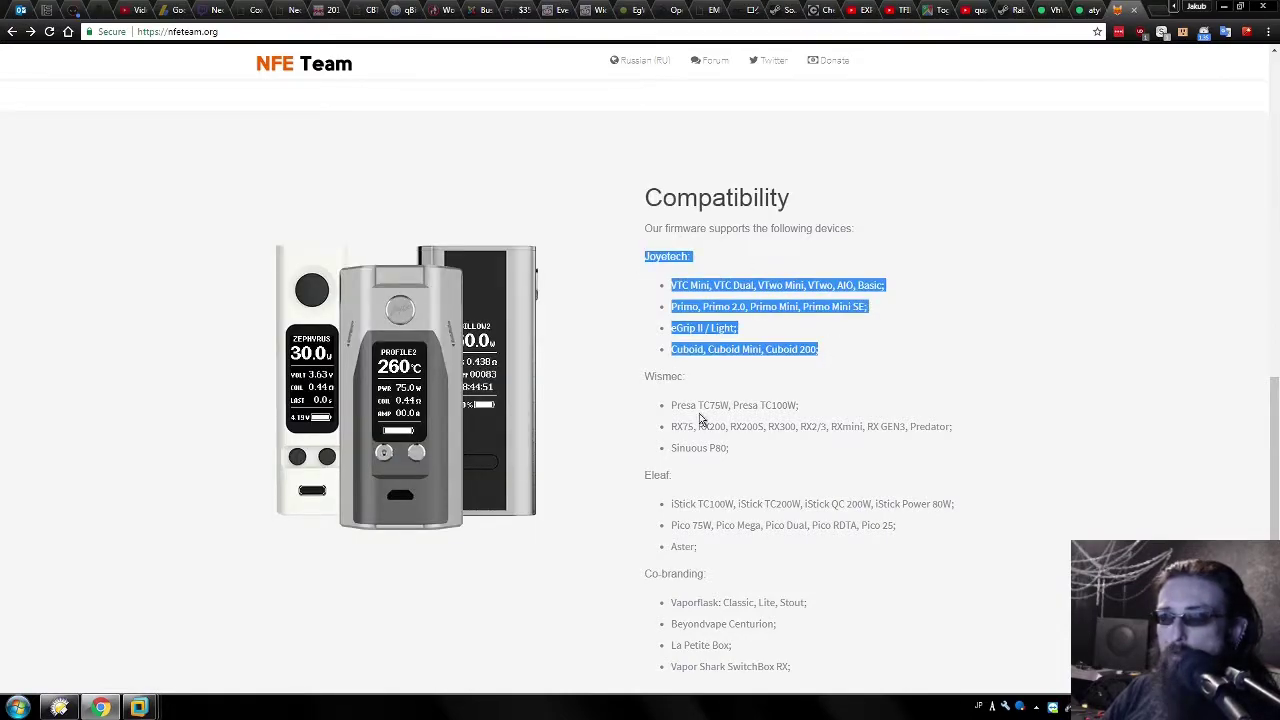
pyautogui.moveTo(655, 375); pyautogui.dragTo(768, 428)
pyautogui.moveTo(645, 475); pyautogui.dragTo(837, 666)
pyautogui.click(957, 569)
pyautogui.scroll(-1, 943, 483)
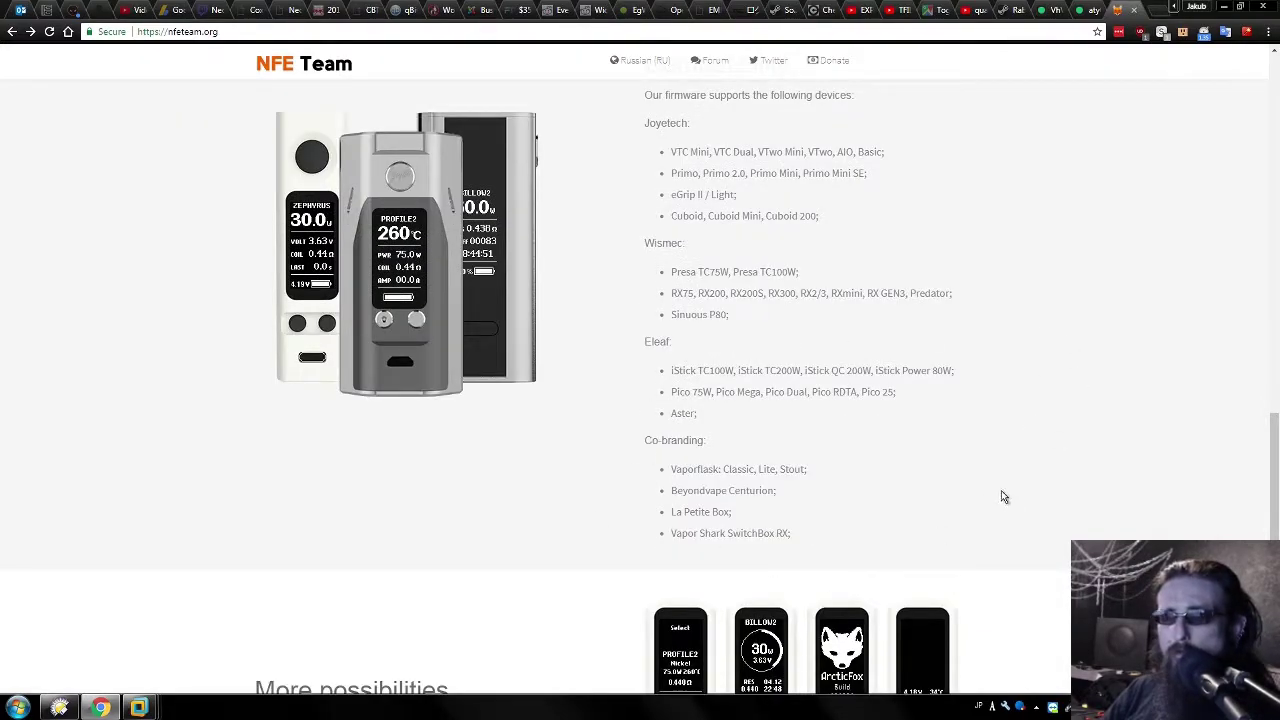
pyautogui.scroll(1, 1003, 496)
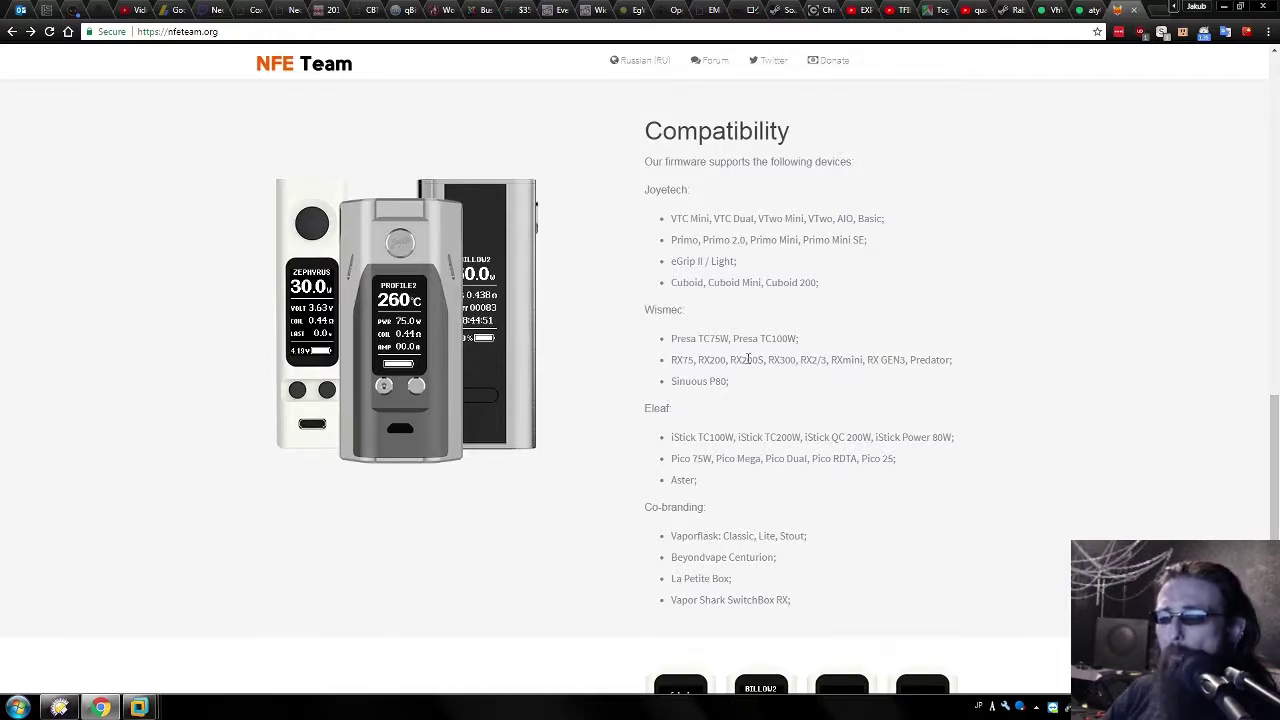
pyautogui.moveTo(754, 377); pyautogui.dragTo(788, 314)
pyautogui.click(853, 410)
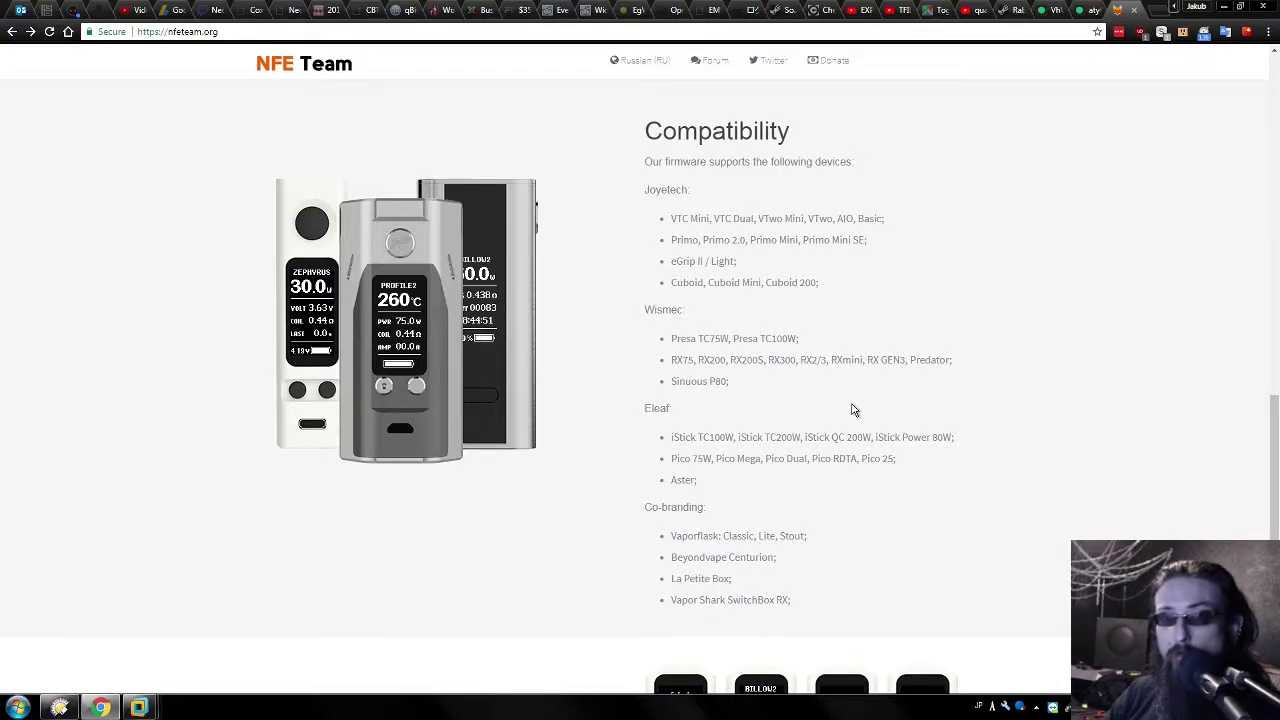
pyautogui.moveTo(851, 408)
pyautogui.mouseDown()
pyautogui.moveTo(834, 289)
pyautogui.moveTo(845, 406)
pyautogui.mouseUp()
pyautogui.click(904, 394)
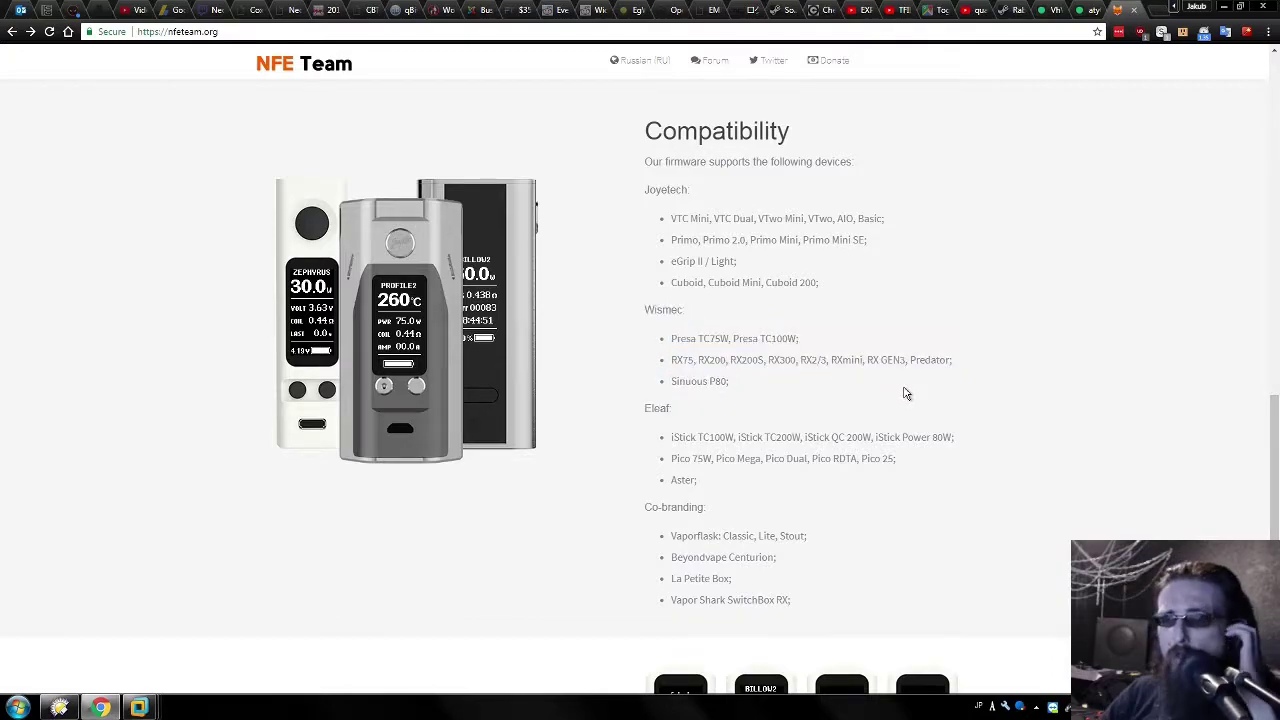
pyautogui.moveTo(631, 197); pyautogui.dragTo(815, 629)
pyautogui.click(931, 543)
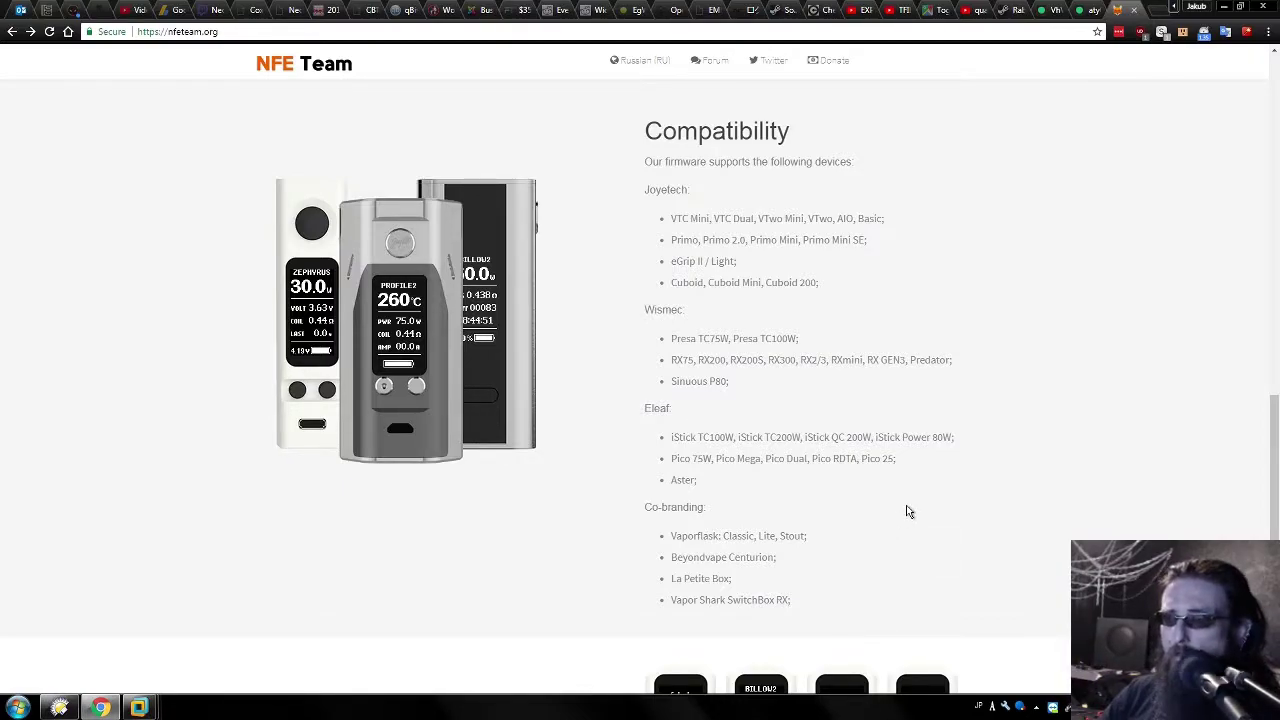
pyautogui.moveTo(884, 610); pyautogui.dragTo(817, 195)
pyautogui.click(1057, 252)
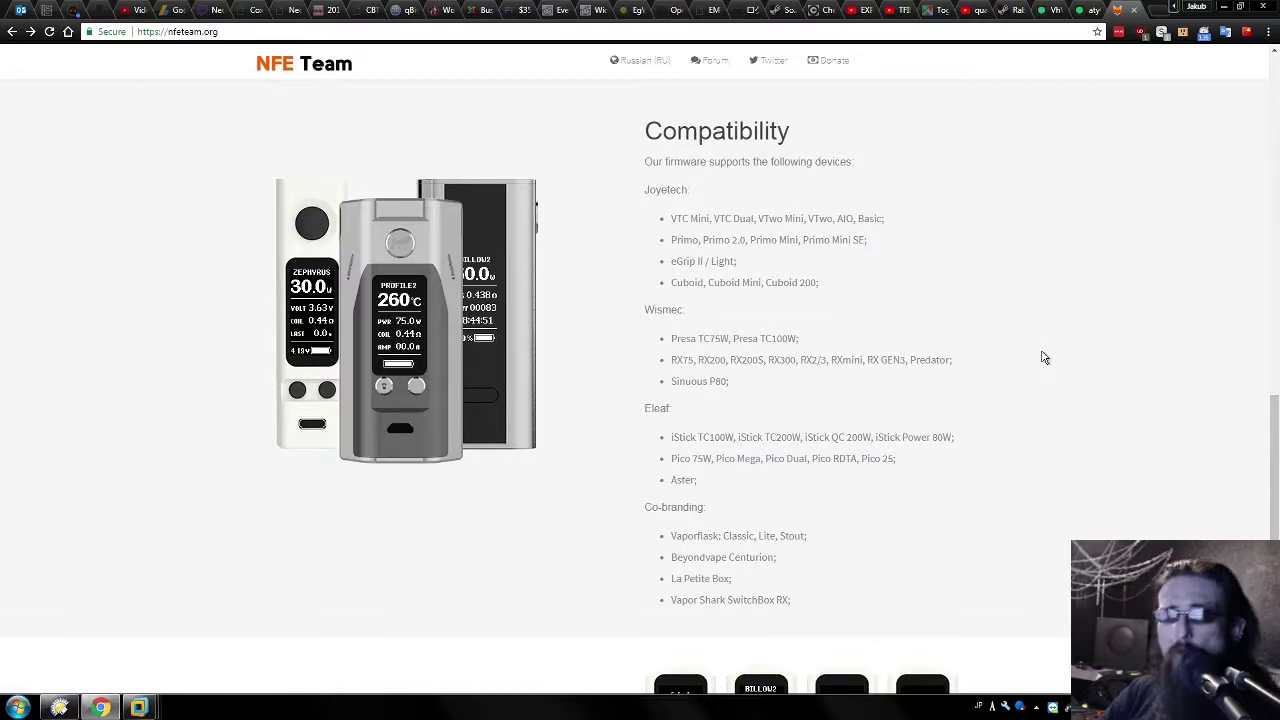
pyautogui.press('Home')
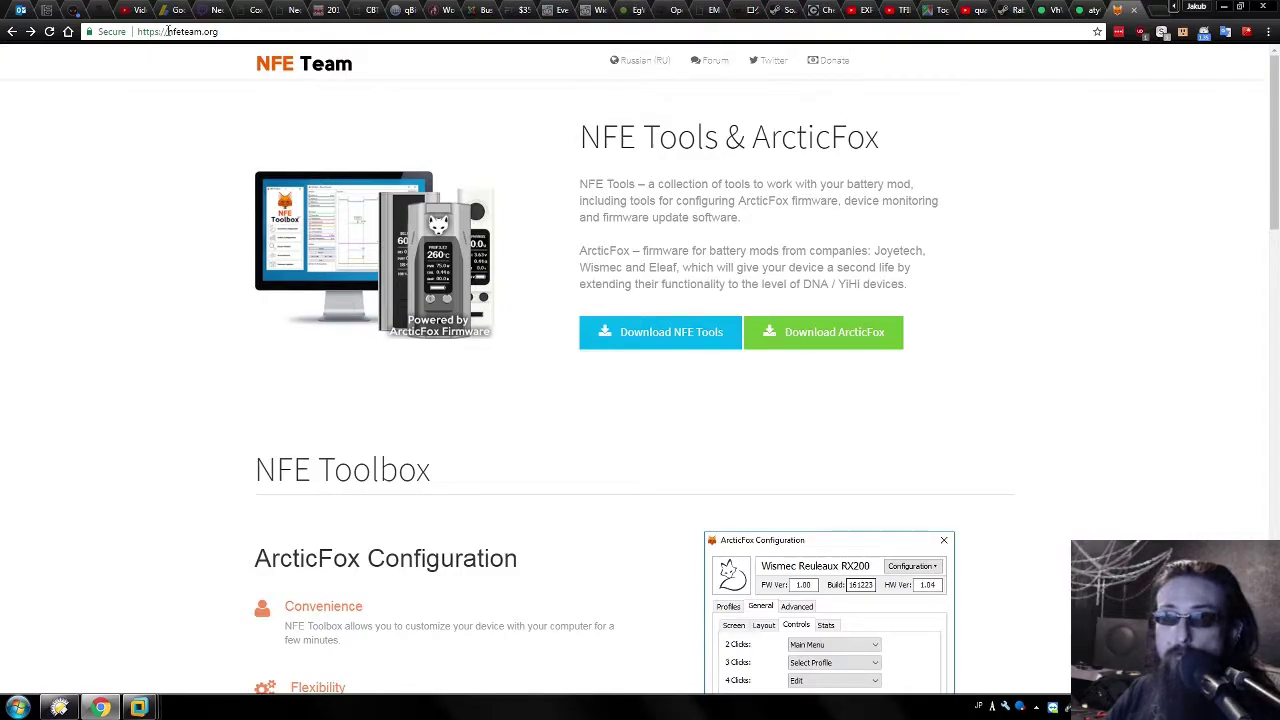
# Look over the NFE Team home page's NFE Tools & ArcticFox section.
pyautogui.moveTo(168, 31); pyautogui.dragTo(191, 31)
pyautogui.click(225, 31)
pyautogui.moveTo(578, 139); pyautogui.dragTo(988, 161)
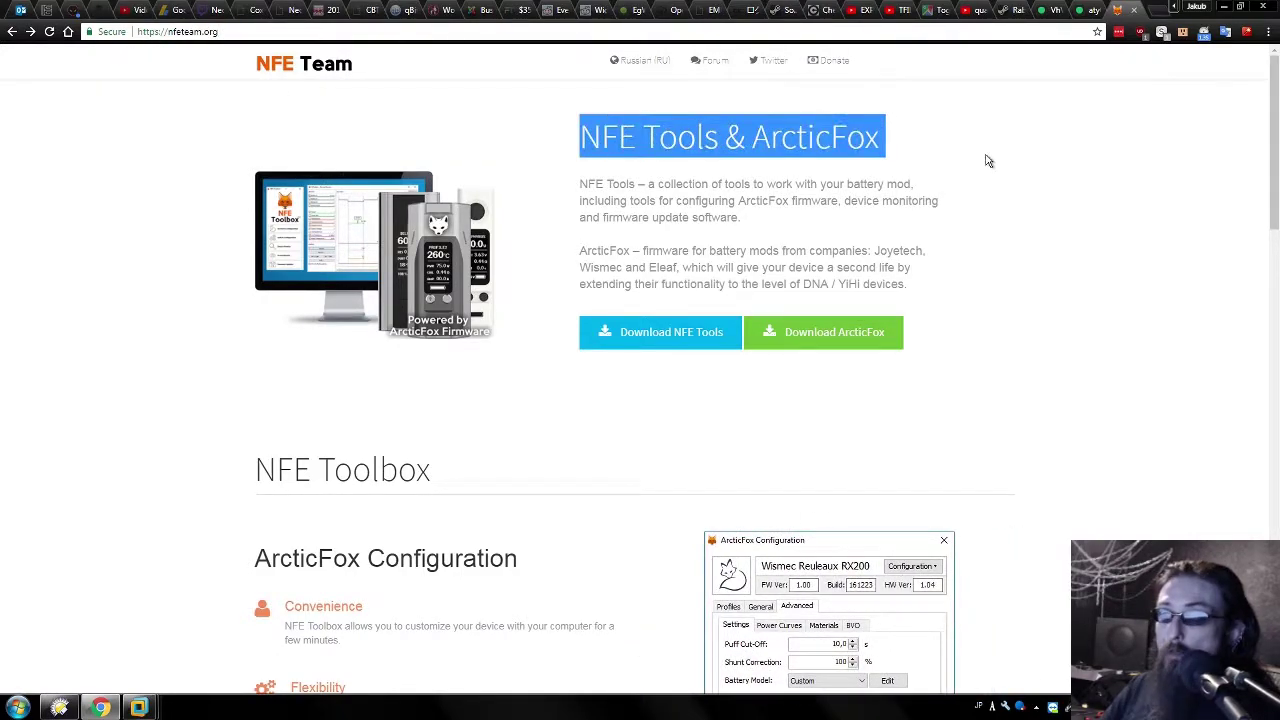
pyautogui.click(1008, 181)
pyautogui.scroll(-5, 928, 392)
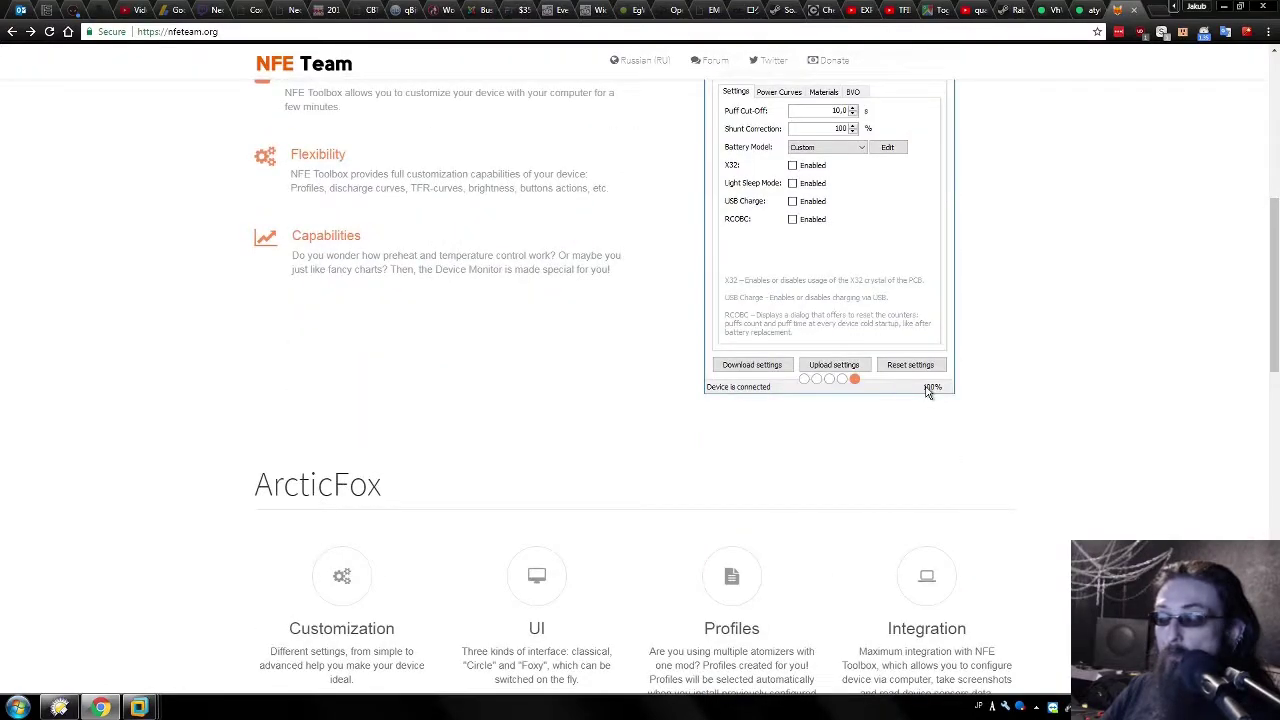
pyautogui.scroll(5, 928, 392)
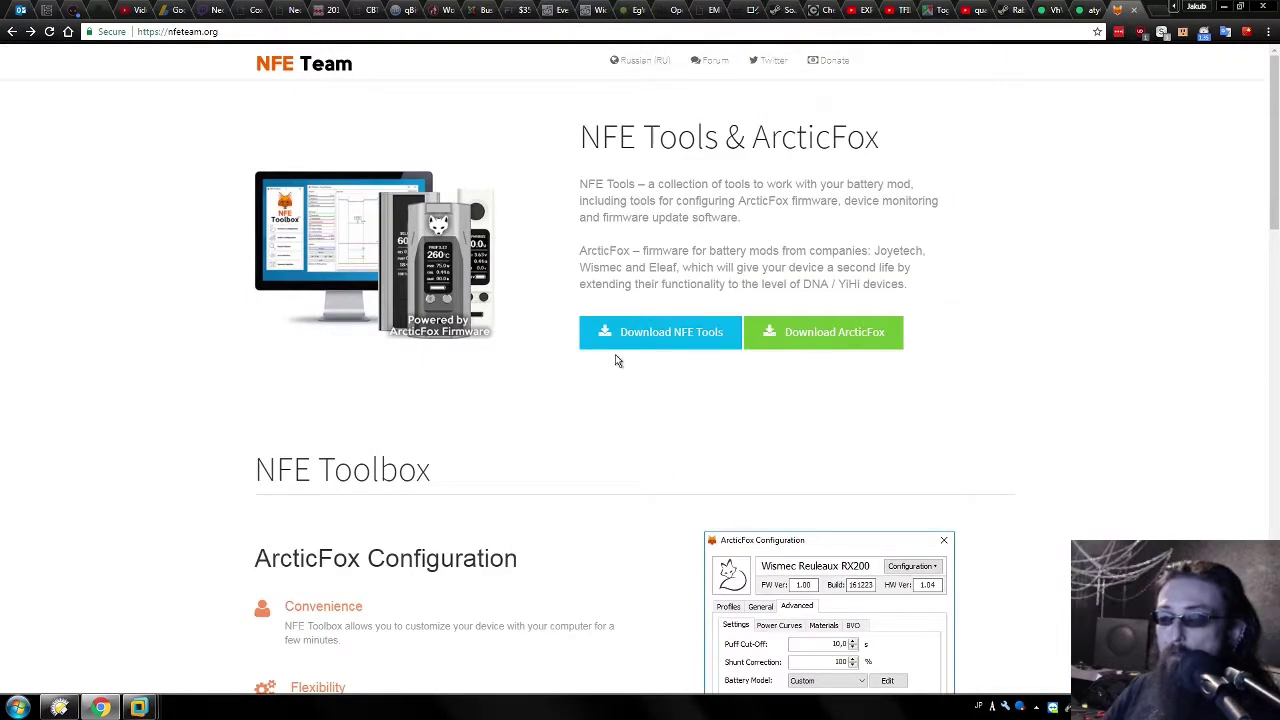
# Check the NFE Tools builds page's [P11] NFE Tools v170914 release, then return home.
pyautogui.click(649, 337)
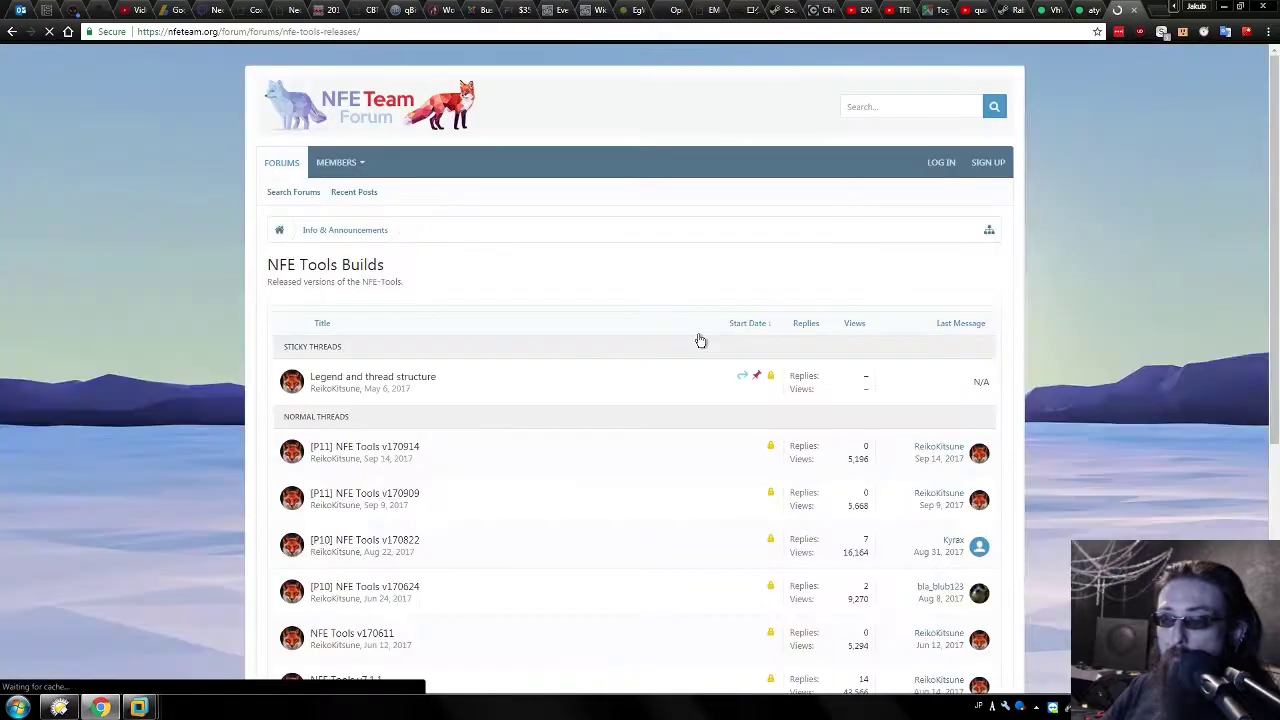
pyautogui.moveTo(345, 449); pyautogui.dragTo(443, 423)
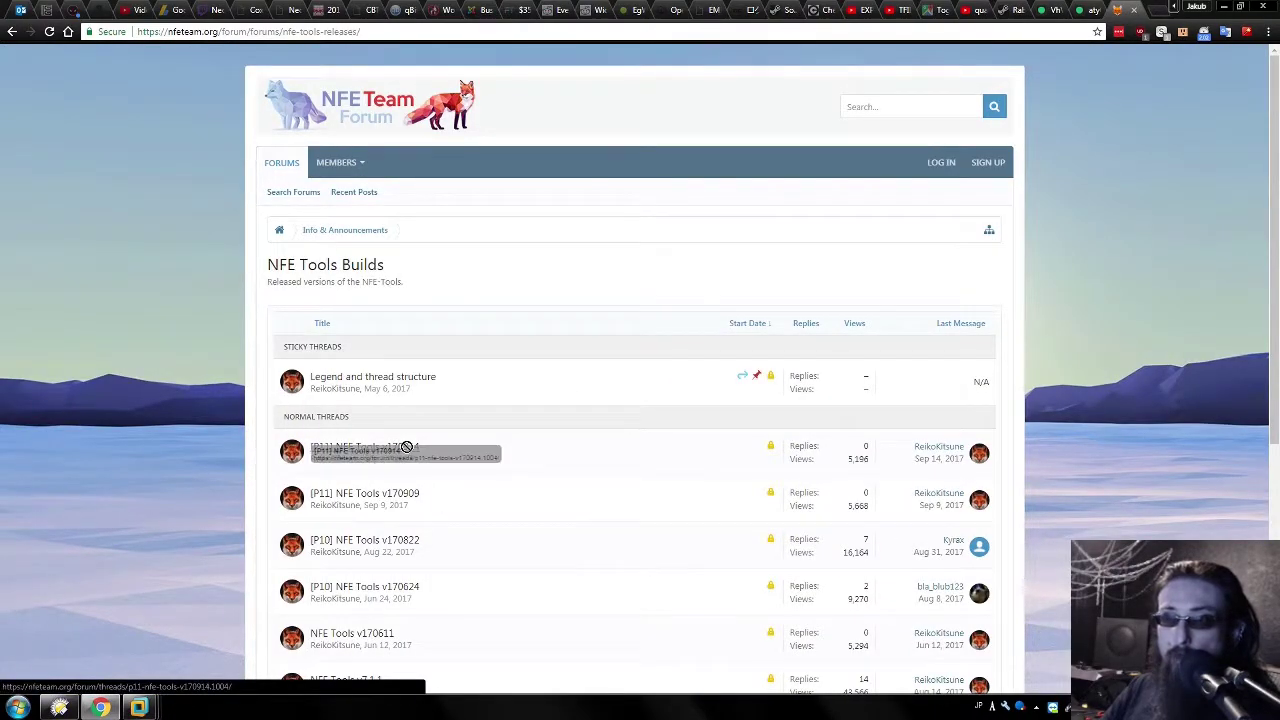
pyautogui.moveTo(493, 482); pyautogui.dragTo(486, 452)
pyautogui.click(537, 474)
pyautogui.hotkey('alt', 'Left')
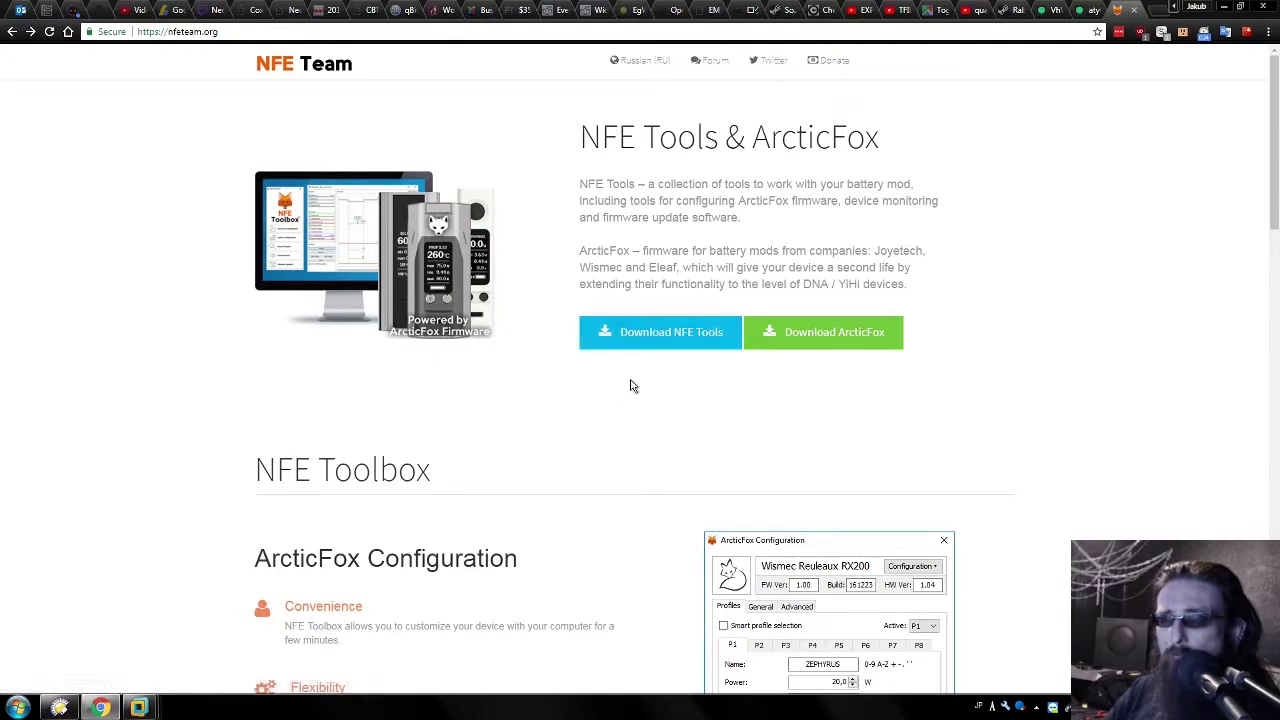
# Revisit NFE Tools Builds, then open the ArcticFox Builds page listing releases to 170914.
pyautogui.click(660, 333)
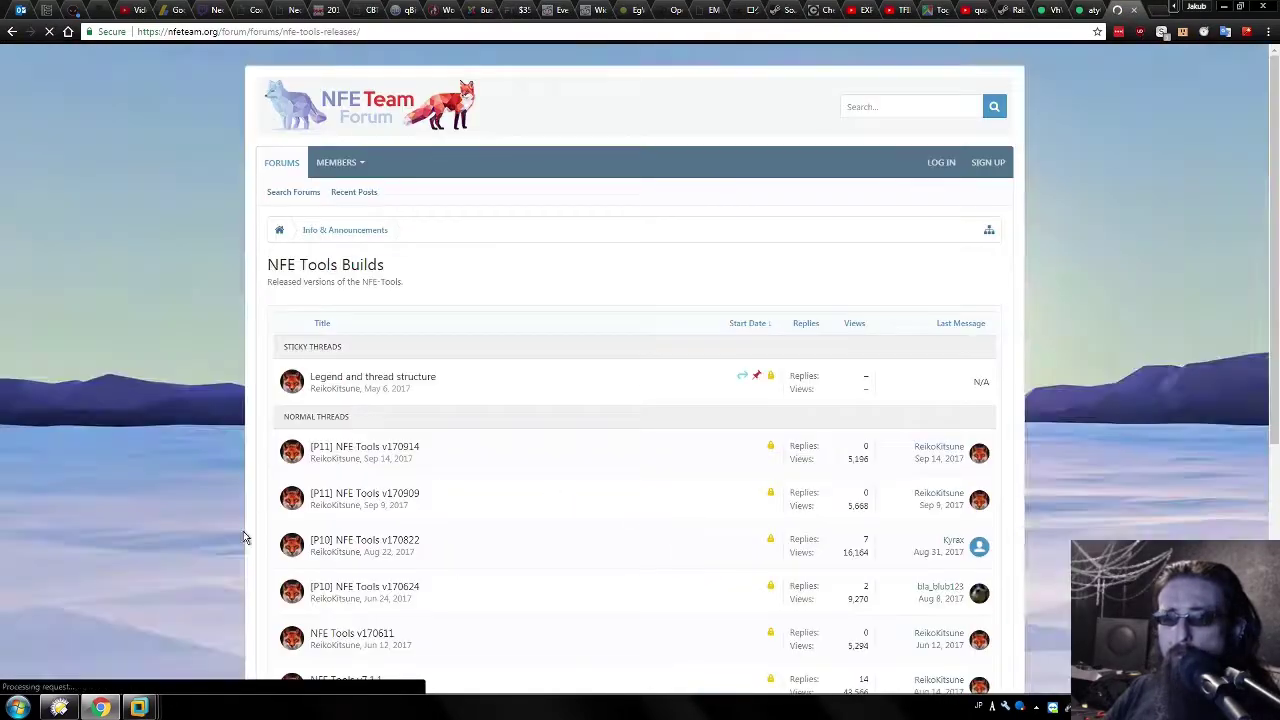
pyautogui.hotkey('alt', 'Left')
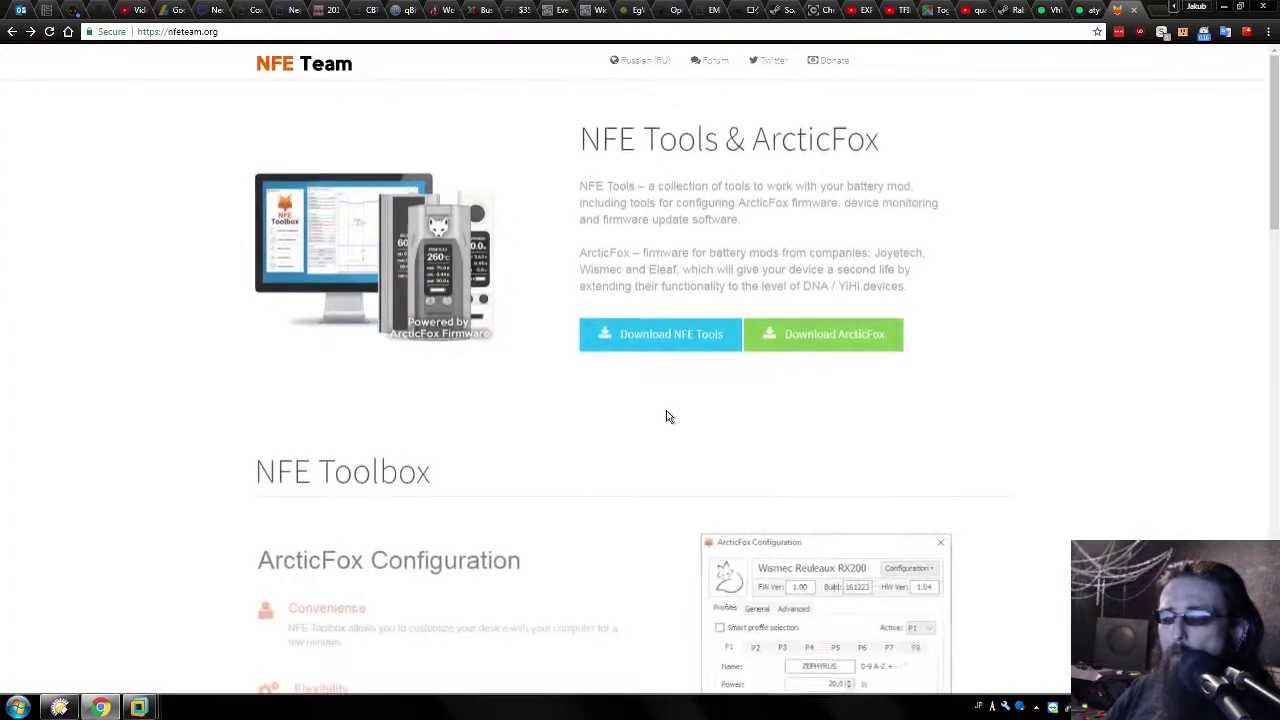
pyautogui.click(816, 340)
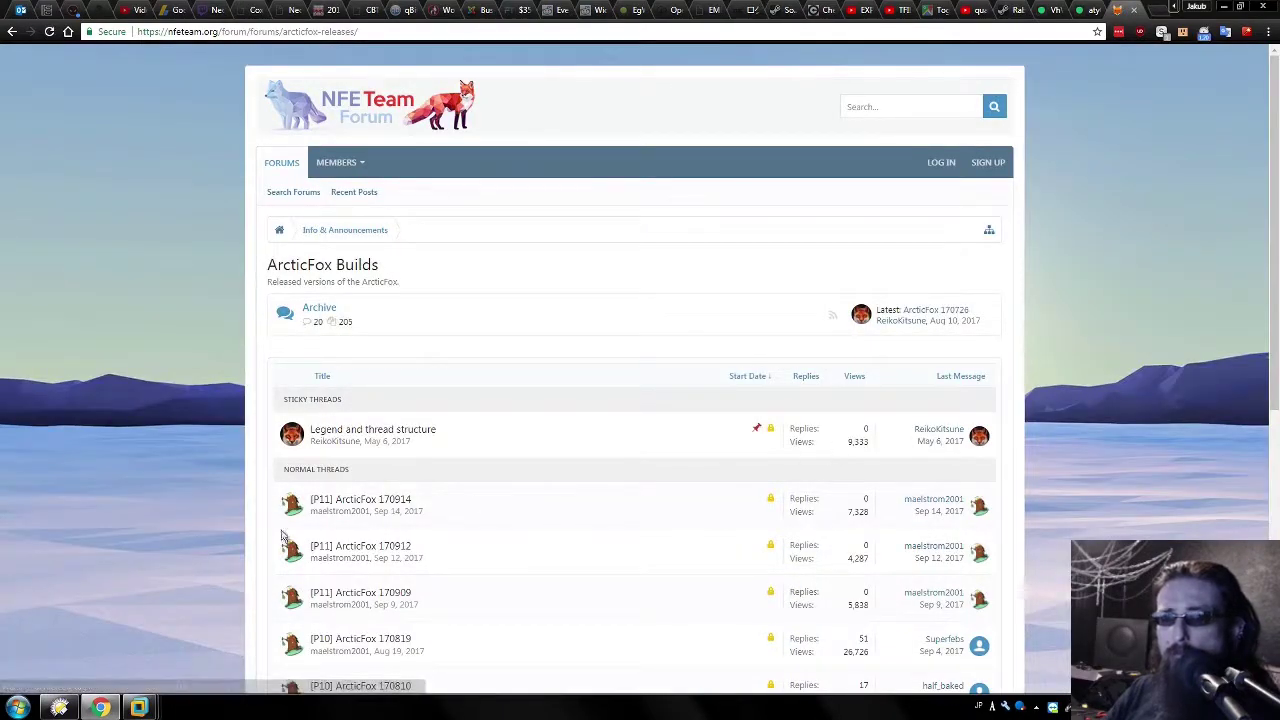
pyautogui.moveTo(368, 505)
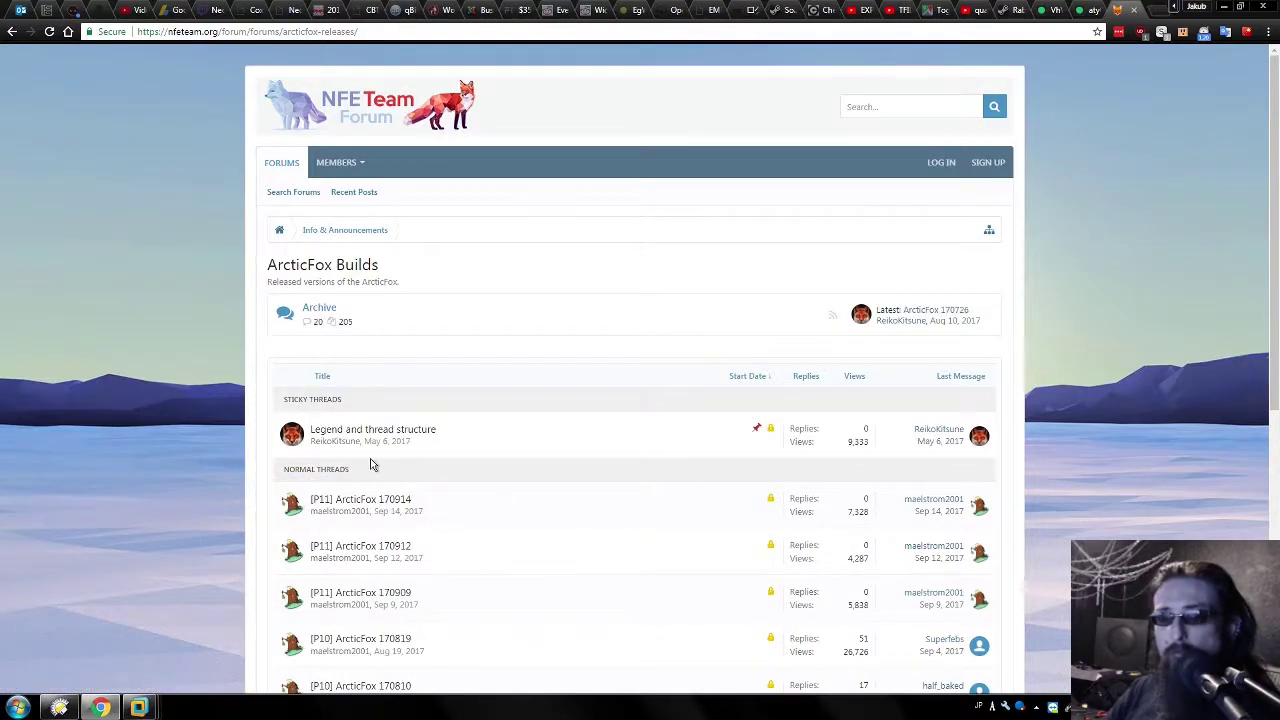
# In the NFE-Tools-v170914-22.23 folder, check af_170914.bin, then run NToolbox.exe.
pyautogui.click(59, 707)
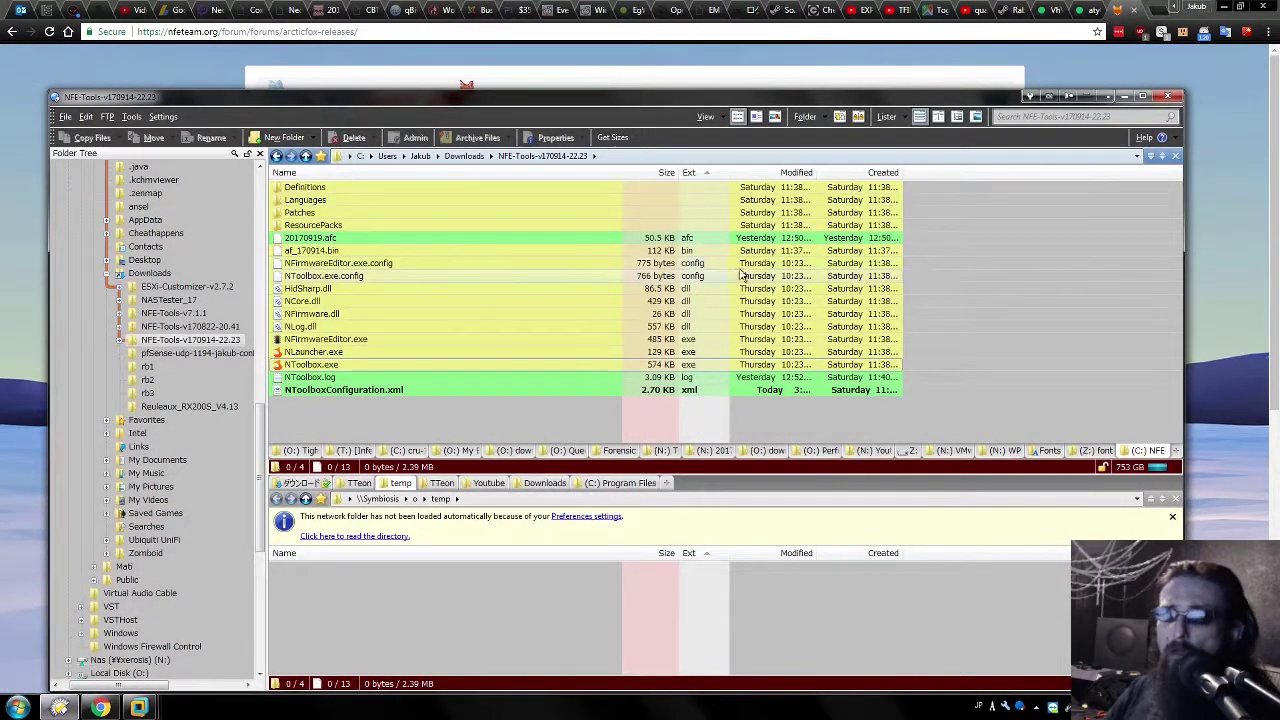
pyautogui.moveTo(491, 413); pyautogui.dragTo(275, 192)
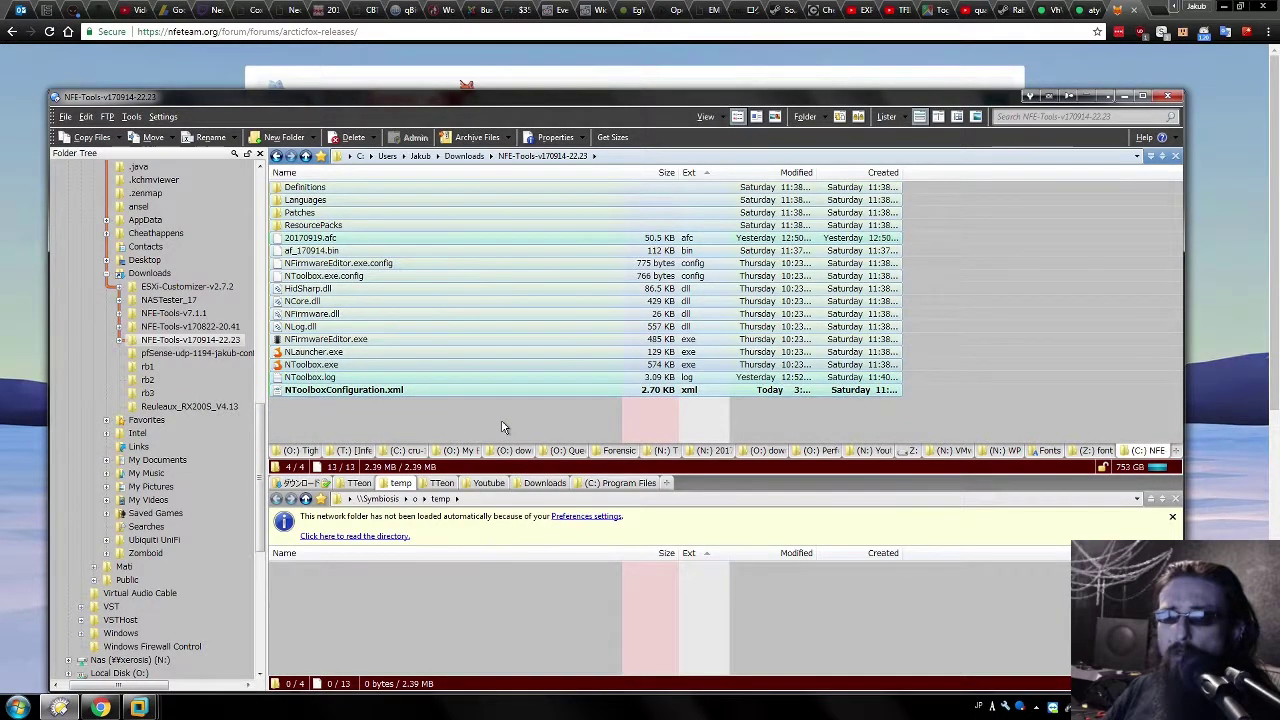
pyautogui.click(408, 414)
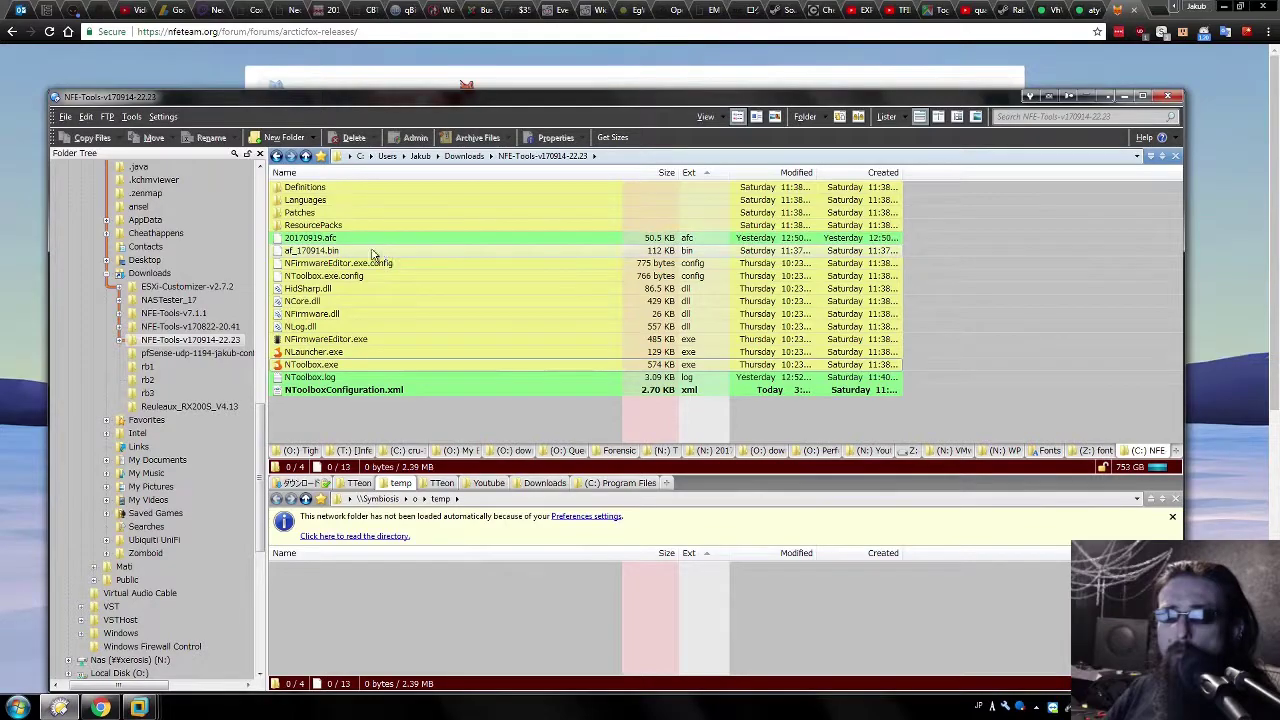
pyautogui.click(330, 251)
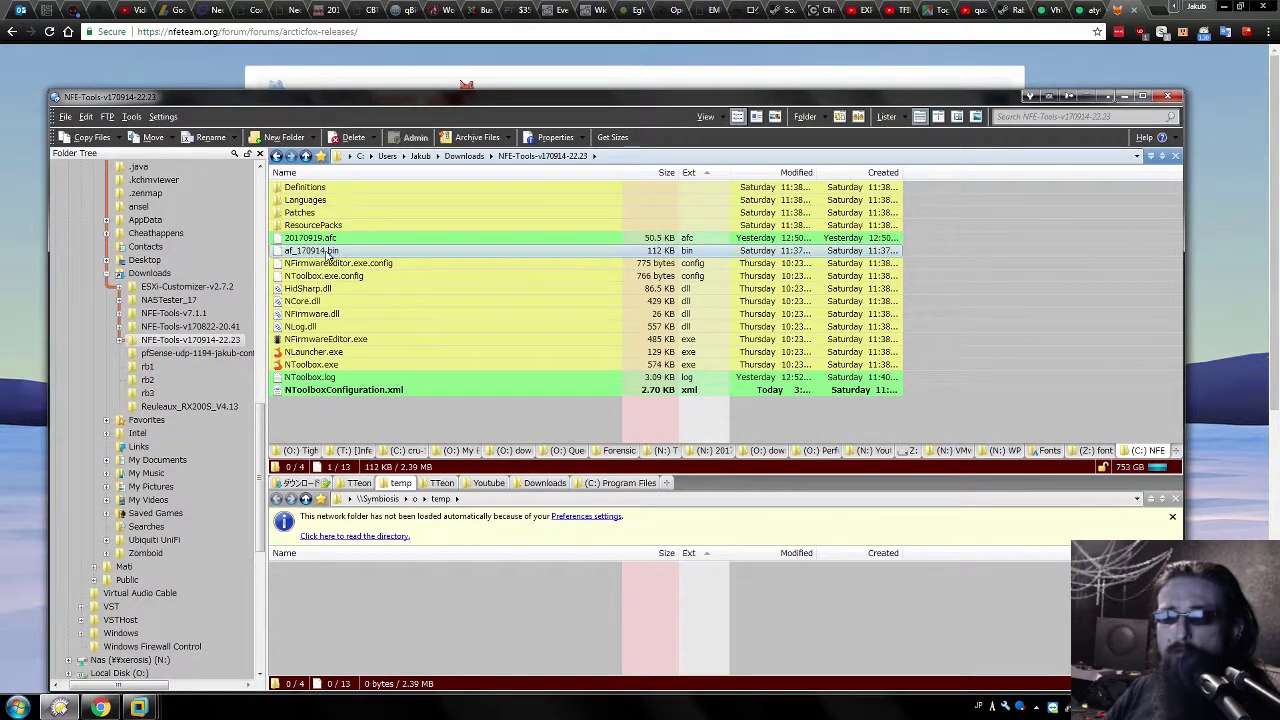
pyautogui.click(336, 254)
pyautogui.click(404, 407)
pyautogui.click(404, 407)
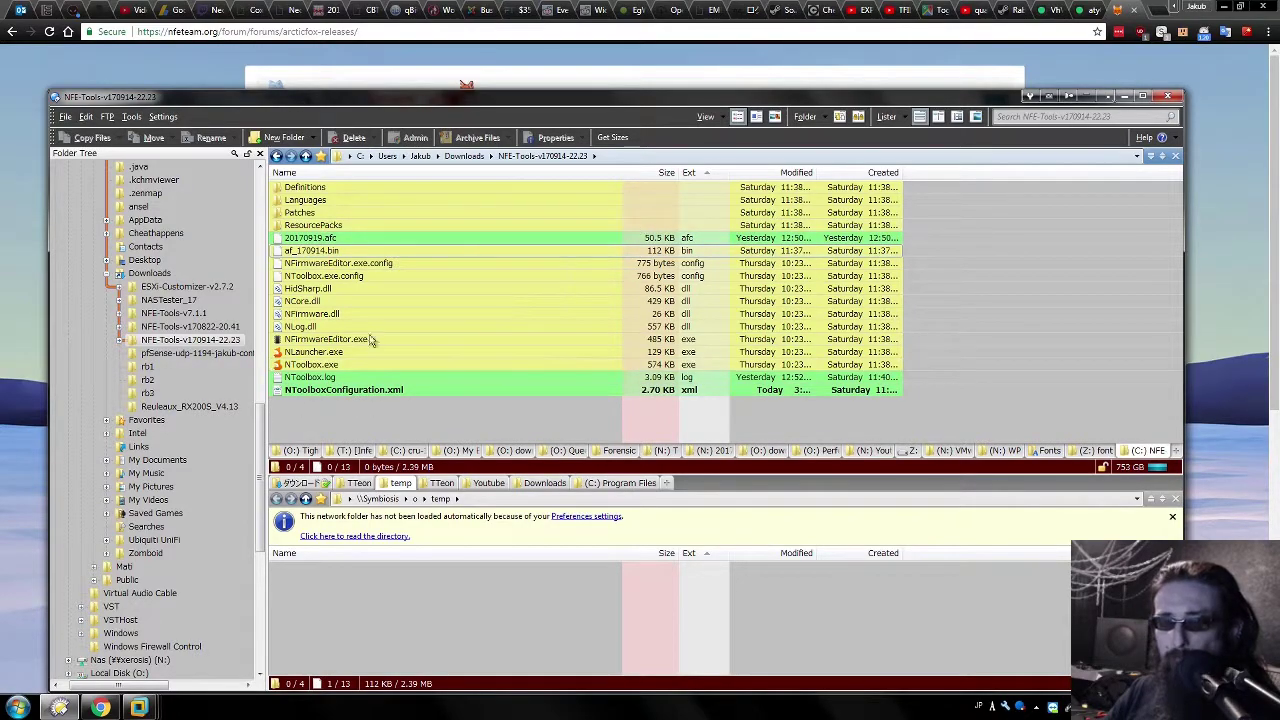
pyautogui.doubleClick(311, 365)
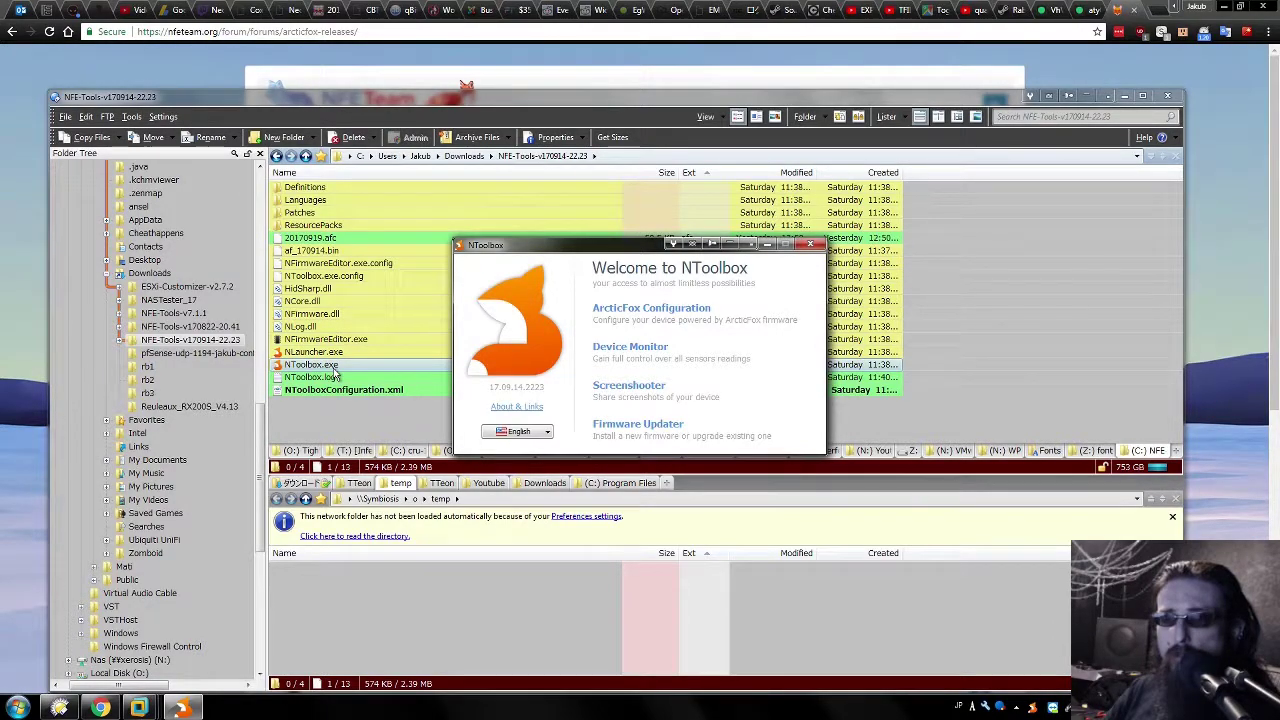
# Update the RX GEN3 from the af_170914.bin file, then close the Firmware Updater.
pyautogui.click(640, 432)
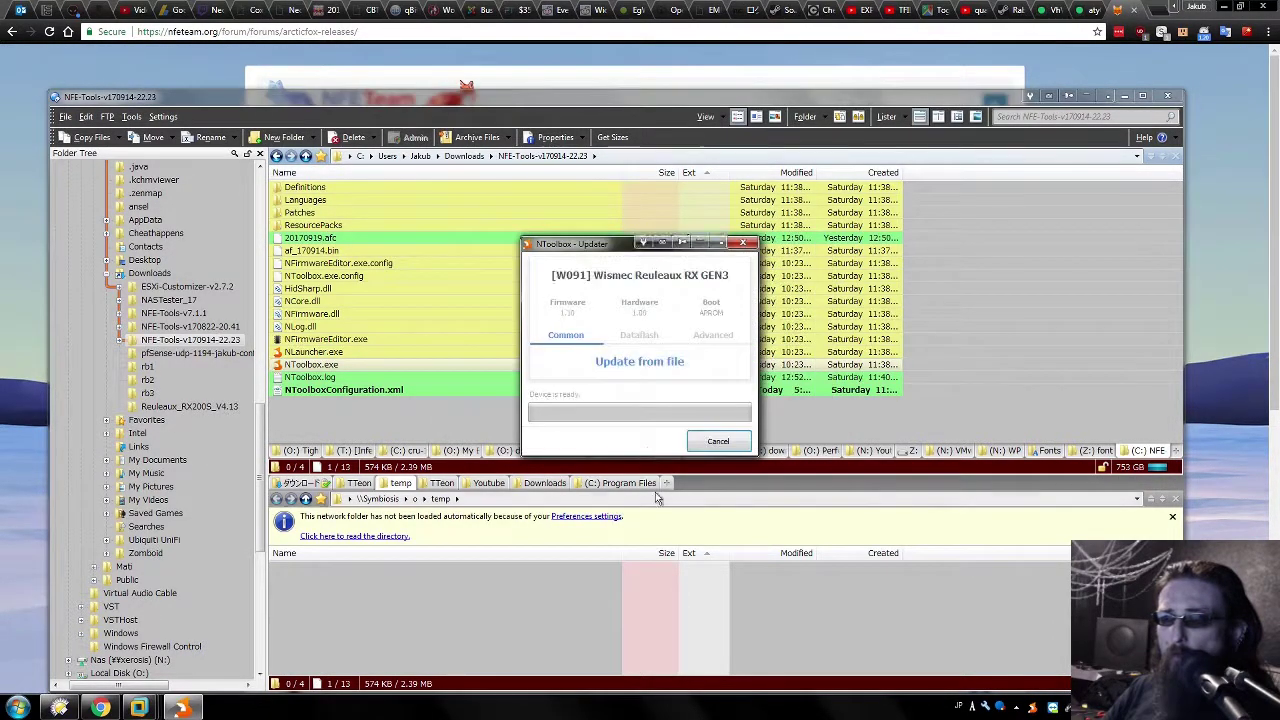
pyautogui.click(640, 370)
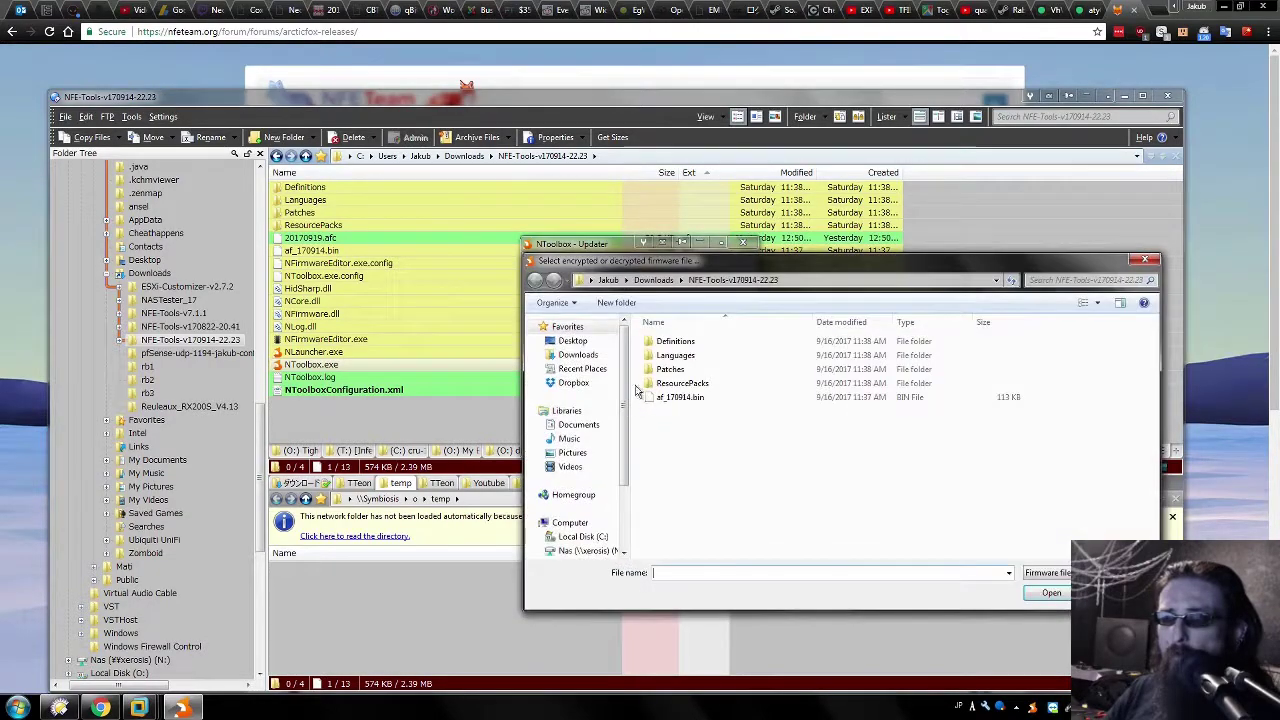
pyautogui.moveTo(700, 260); pyautogui.dragTo(676, 394)
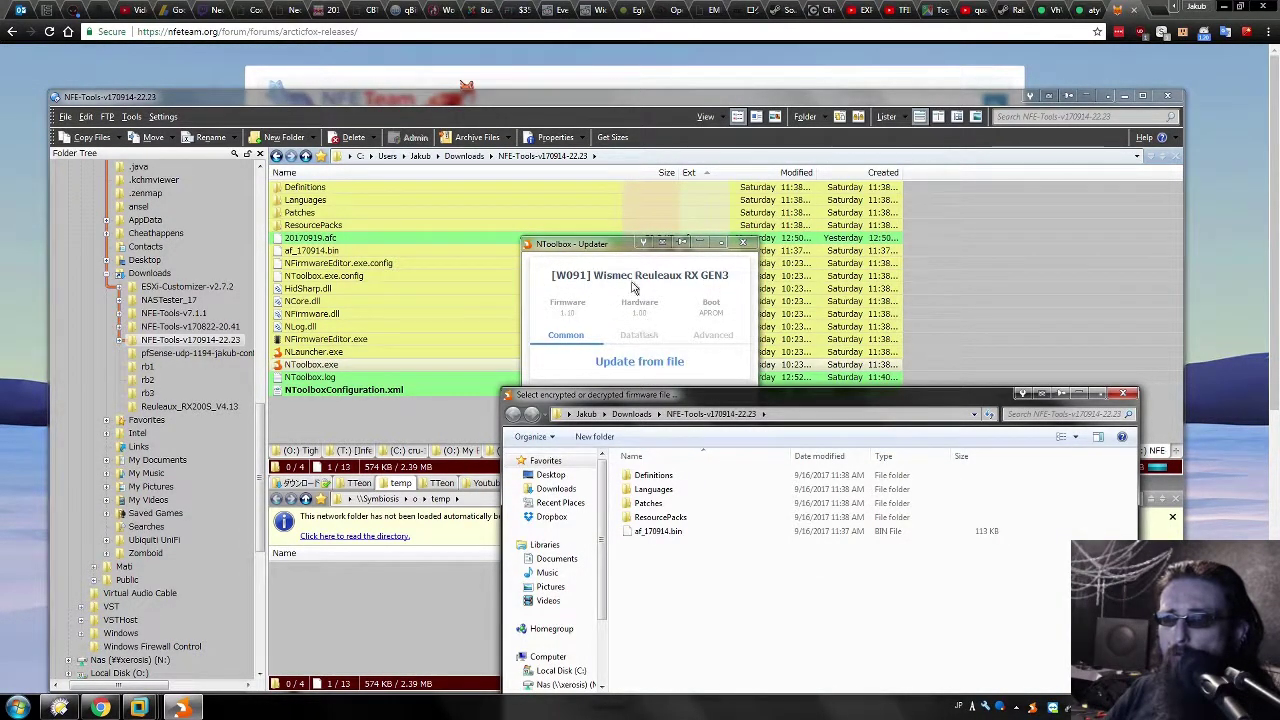
pyautogui.moveTo(640, 394); pyautogui.dragTo(640, 339)
pyautogui.click(658, 476)
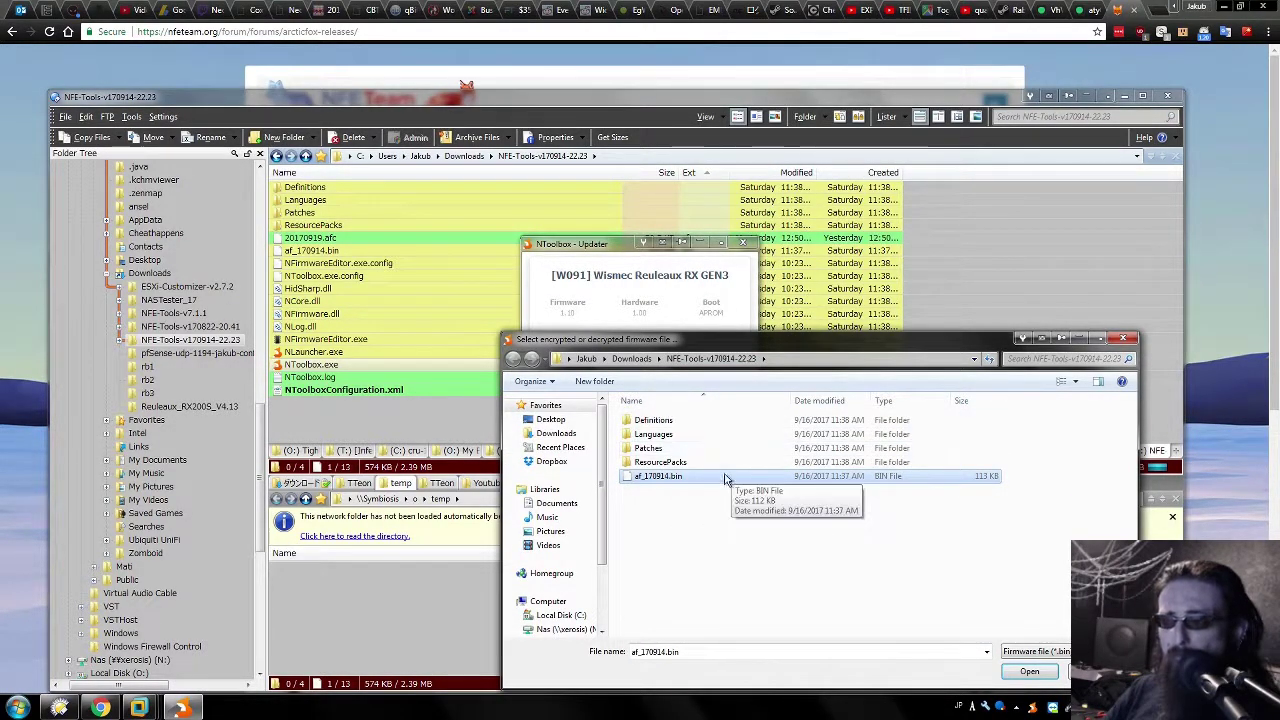
pyautogui.click(1028, 674)
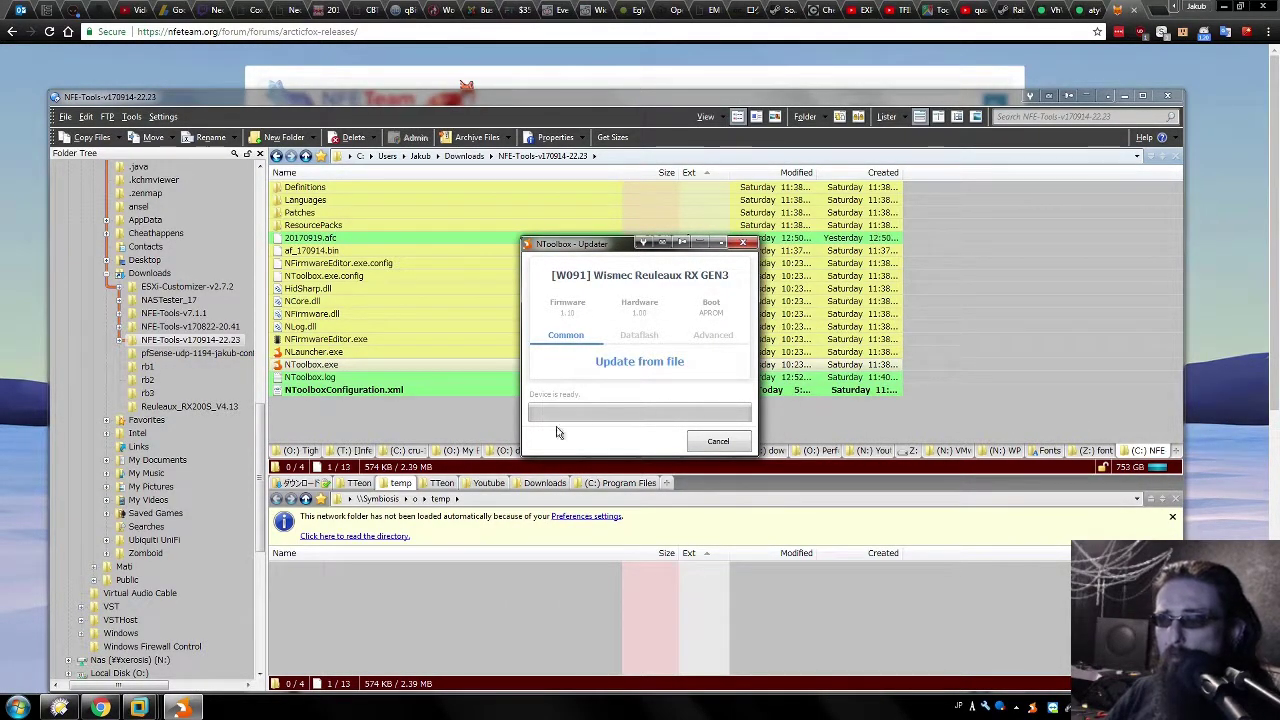
pyautogui.click(720, 446)
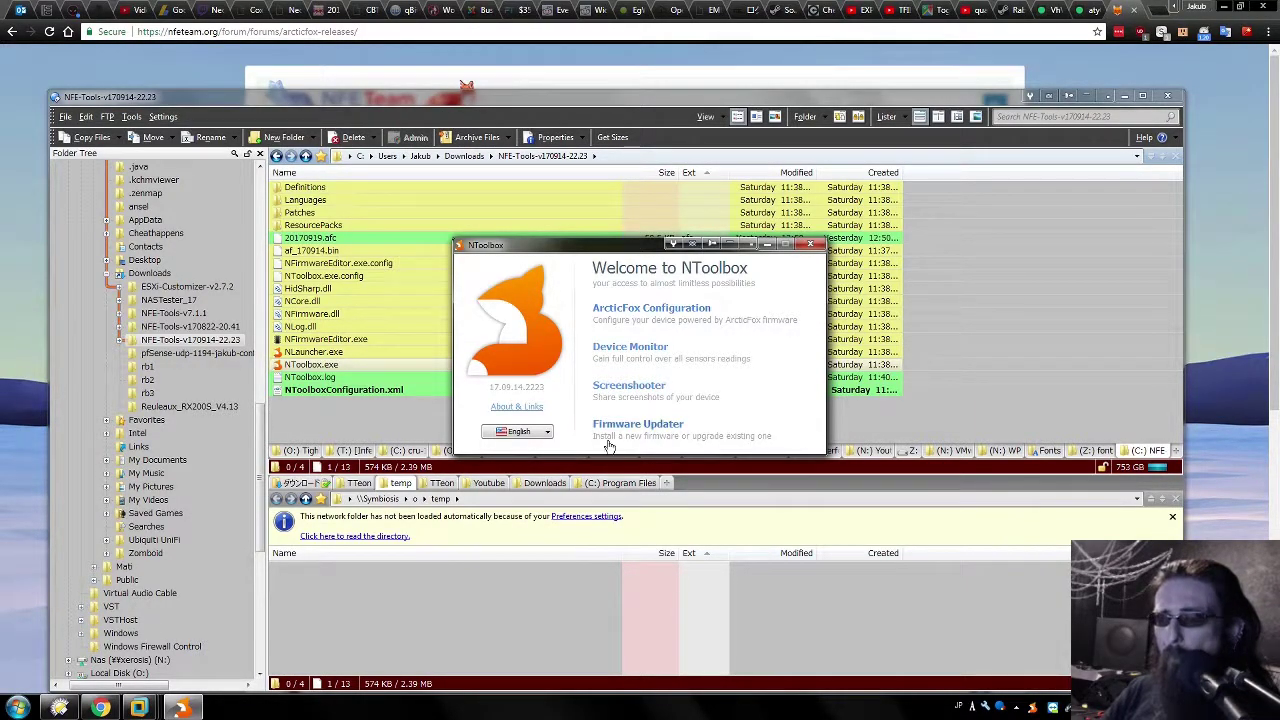
# Reopen ArcticFox Configuration on the Advanced tab and upload the settings to the device.
pyautogui.click(624, 309)
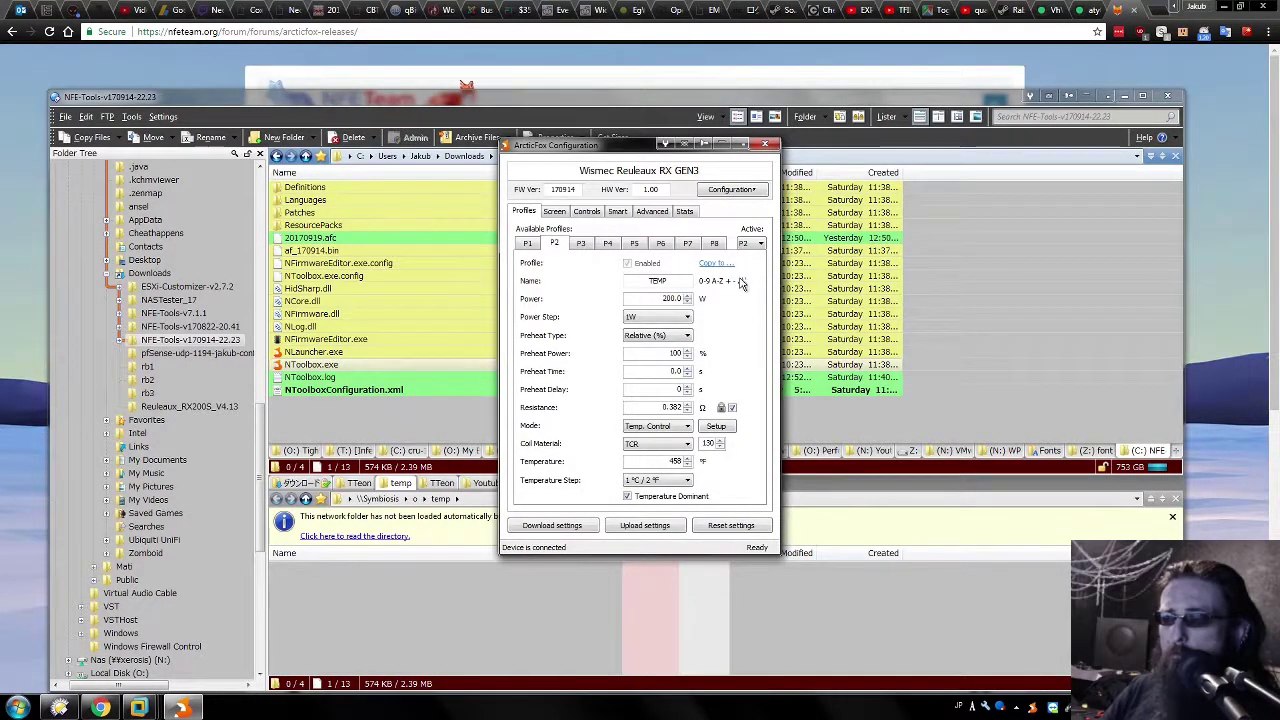
pyautogui.hotkey('alt', 'F4')
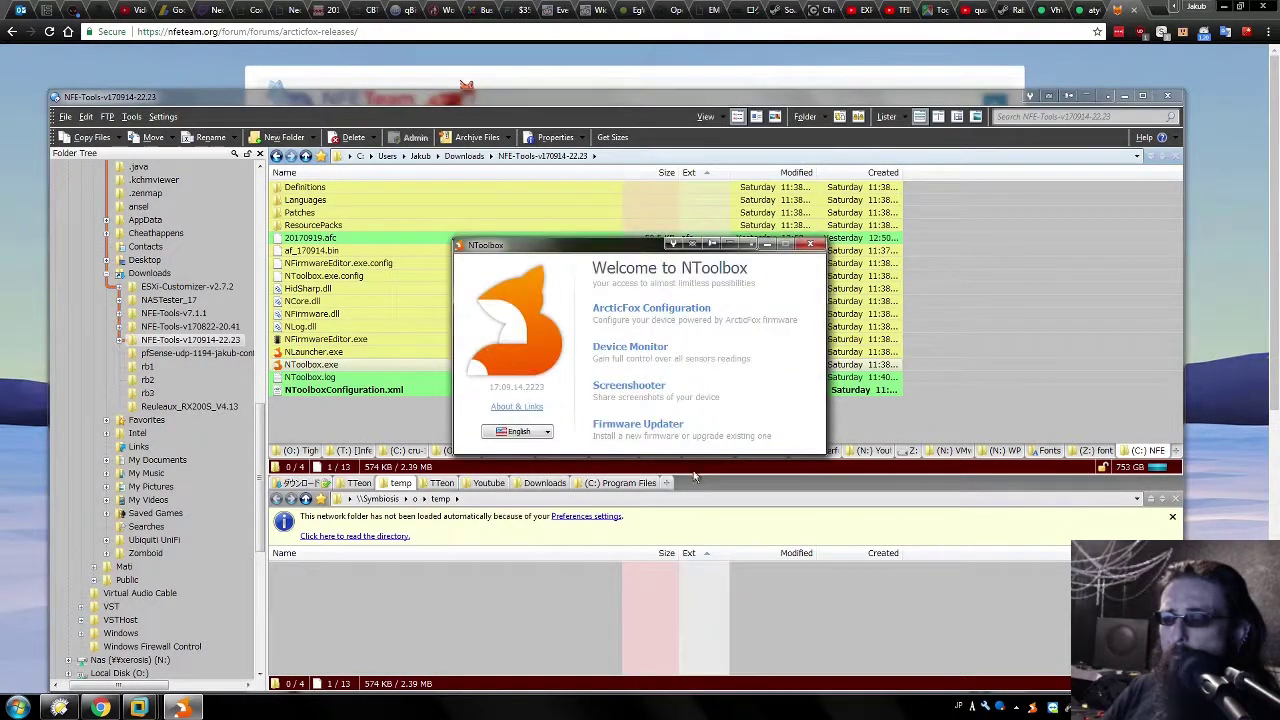
pyautogui.click(665, 312)
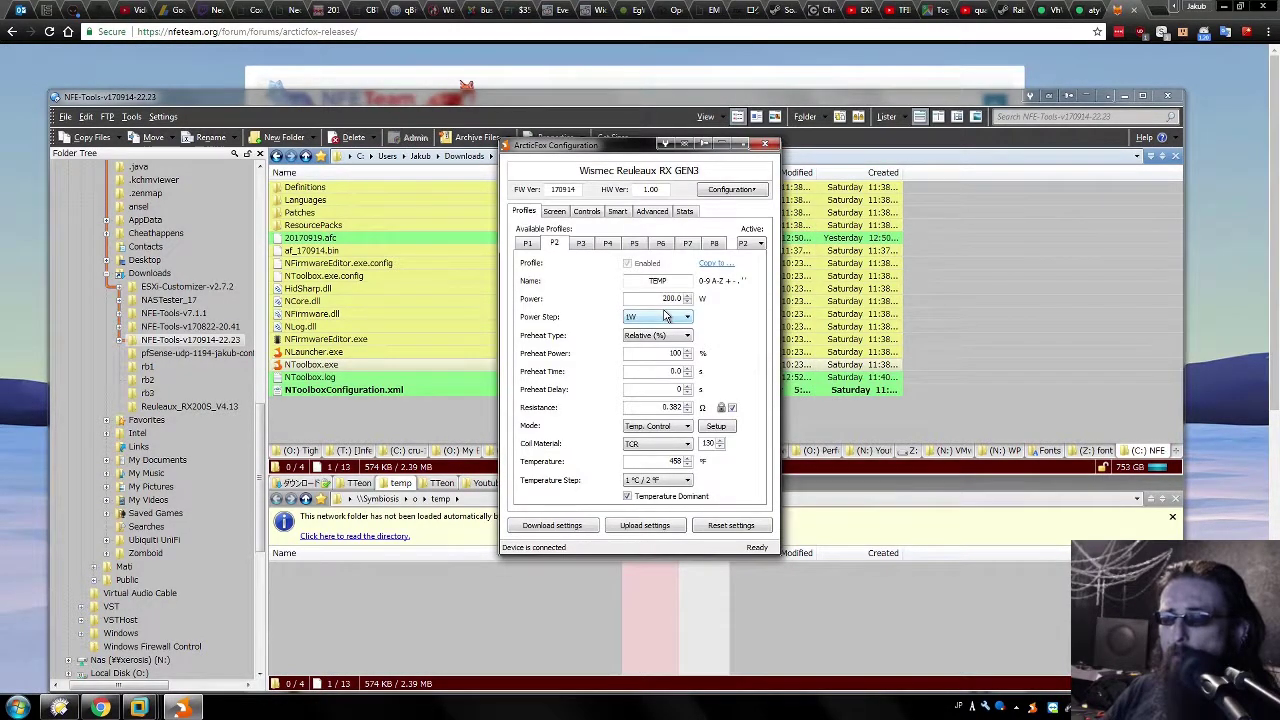
pyautogui.click(652, 211)
pyautogui.moveTo(540, 432)
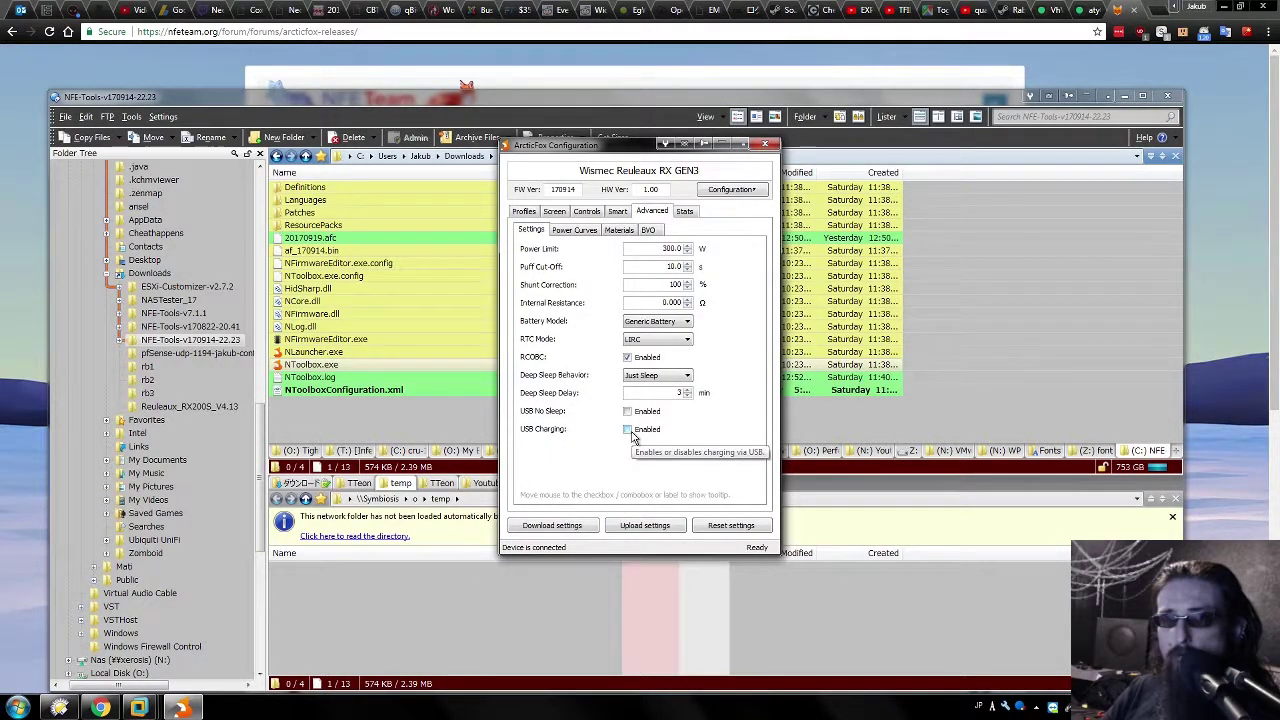
pyautogui.click(615, 530)
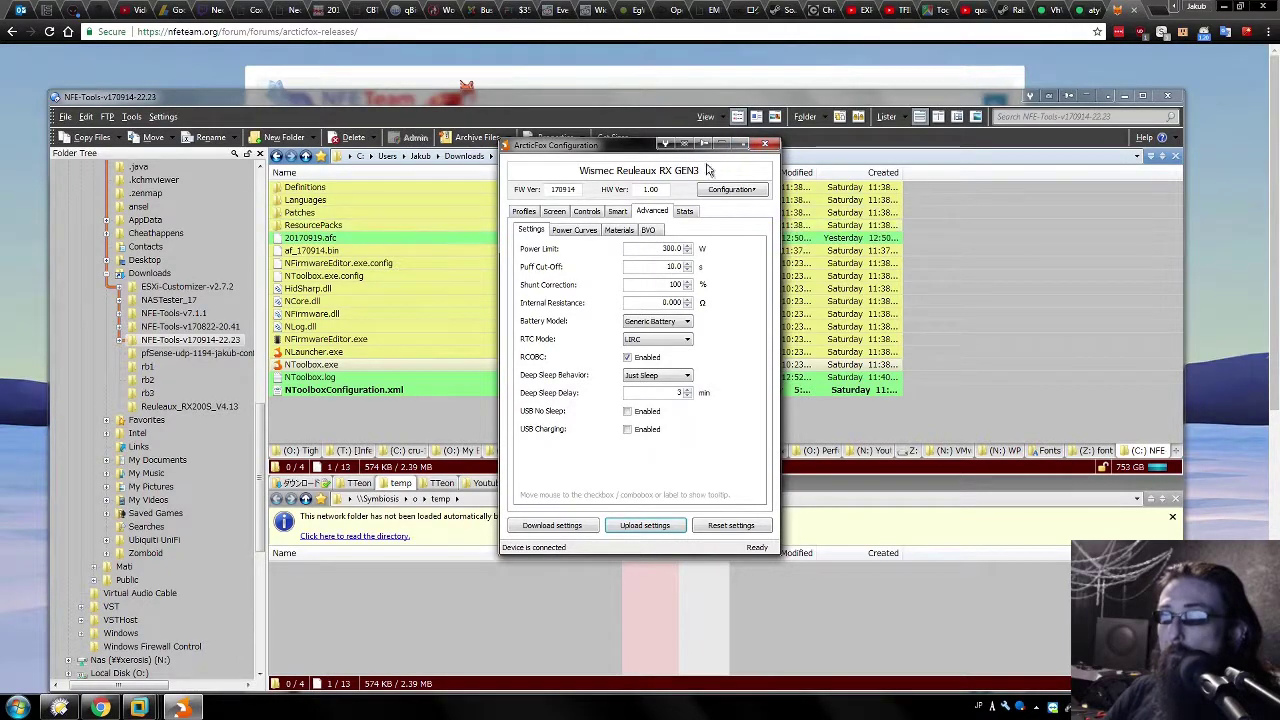
# Review the BVO, Materials, Power Curves and Settings sub-tabs, then close the configuration window.
pyautogui.moveTo(612, 145); pyautogui.dragTo(554, 136)
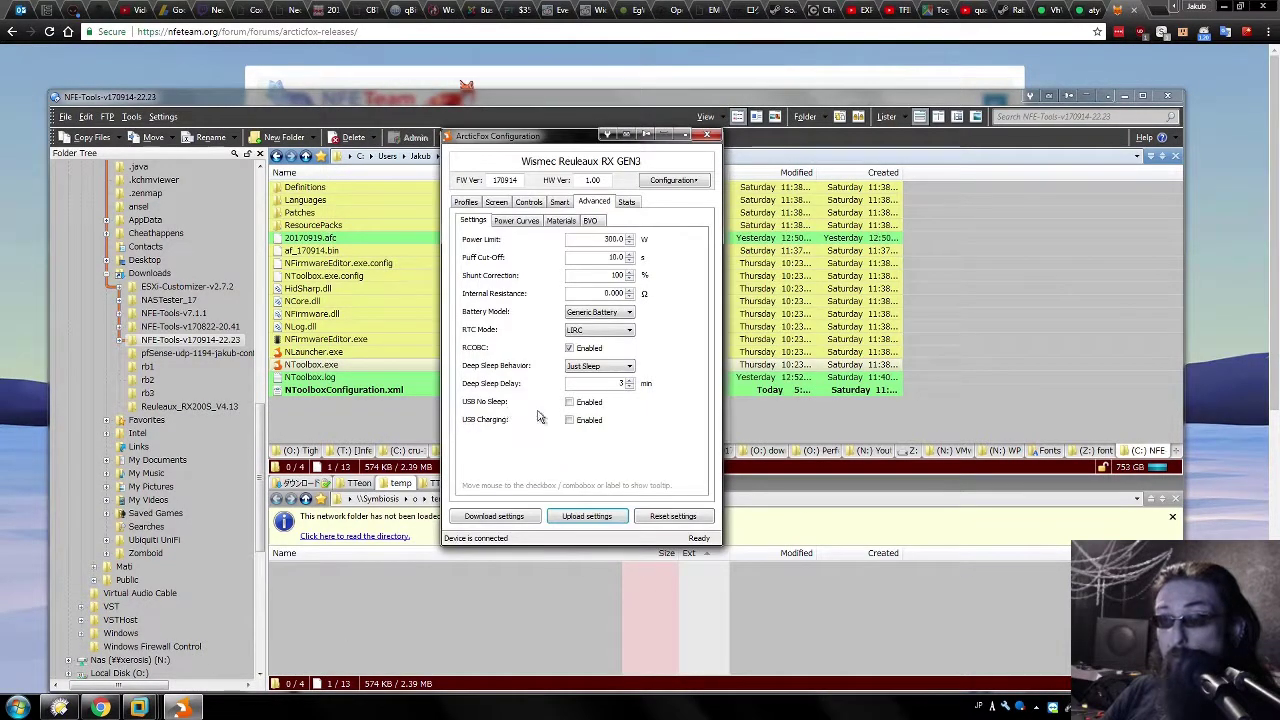
pyautogui.click(594, 221)
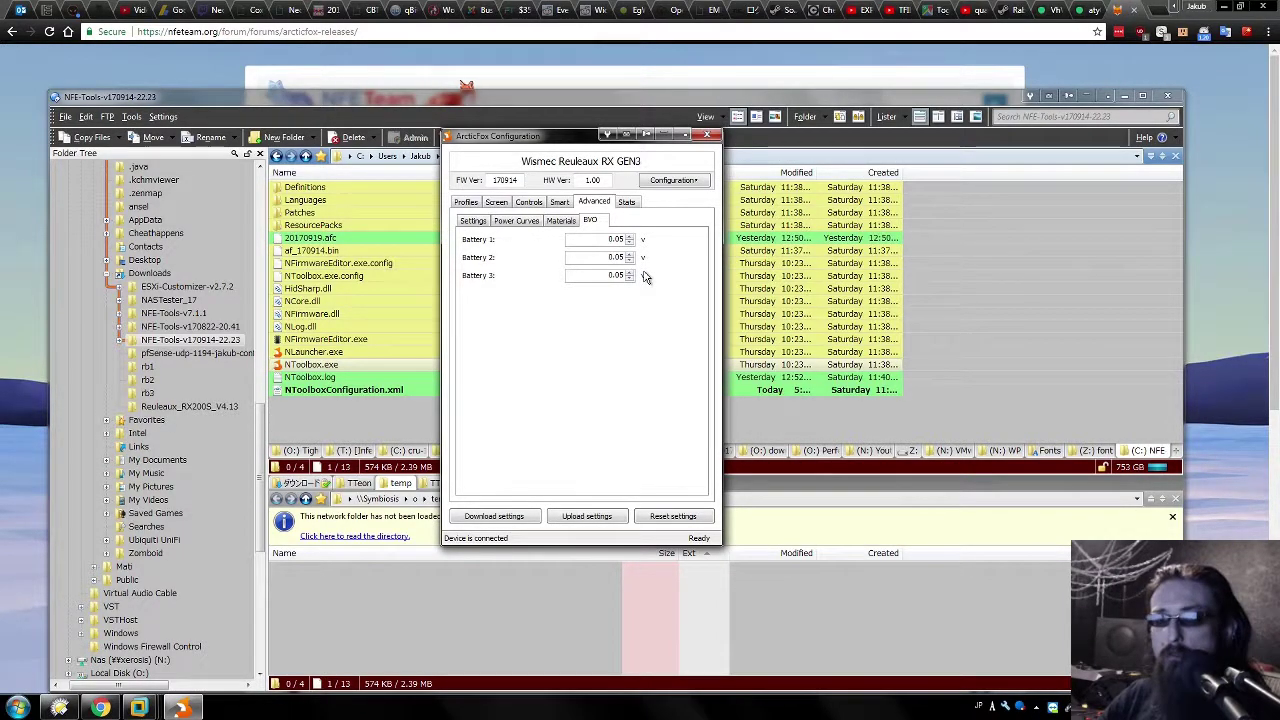
pyautogui.click(561, 221)
pyautogui.click(500, 221)
pyautogui.click(473, 220)
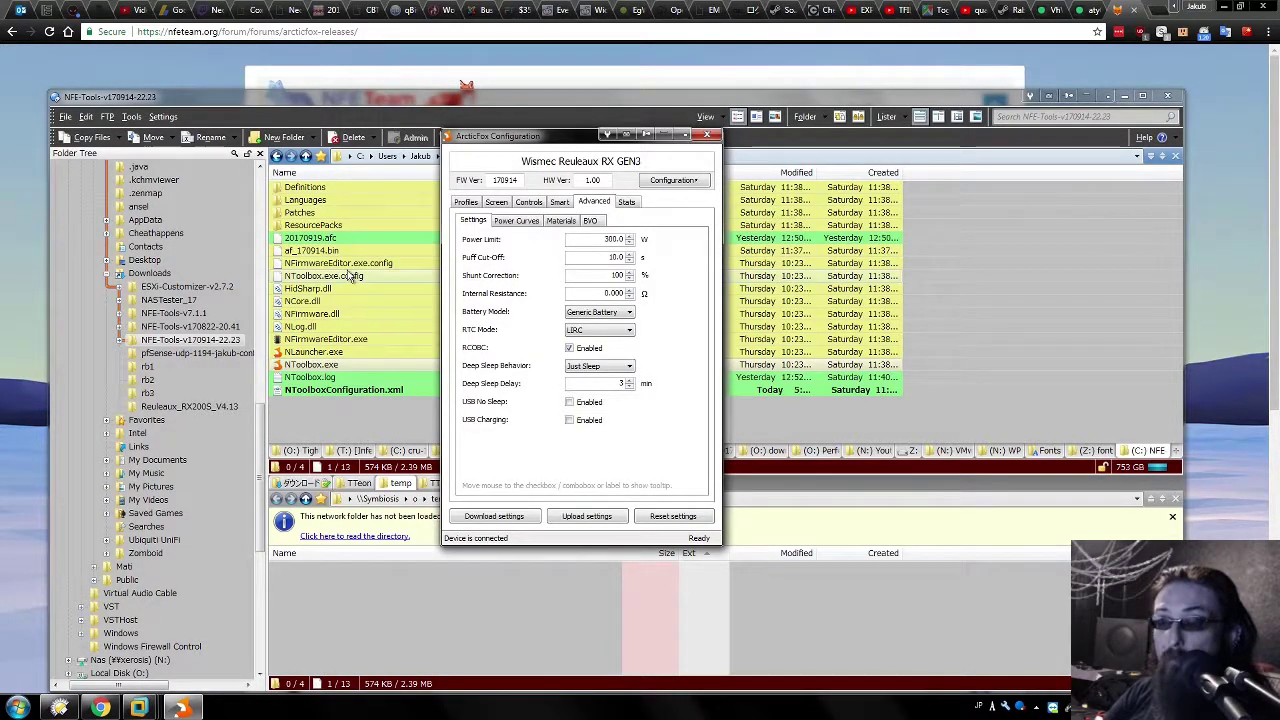
pyautogui.moveTo(472, 426)
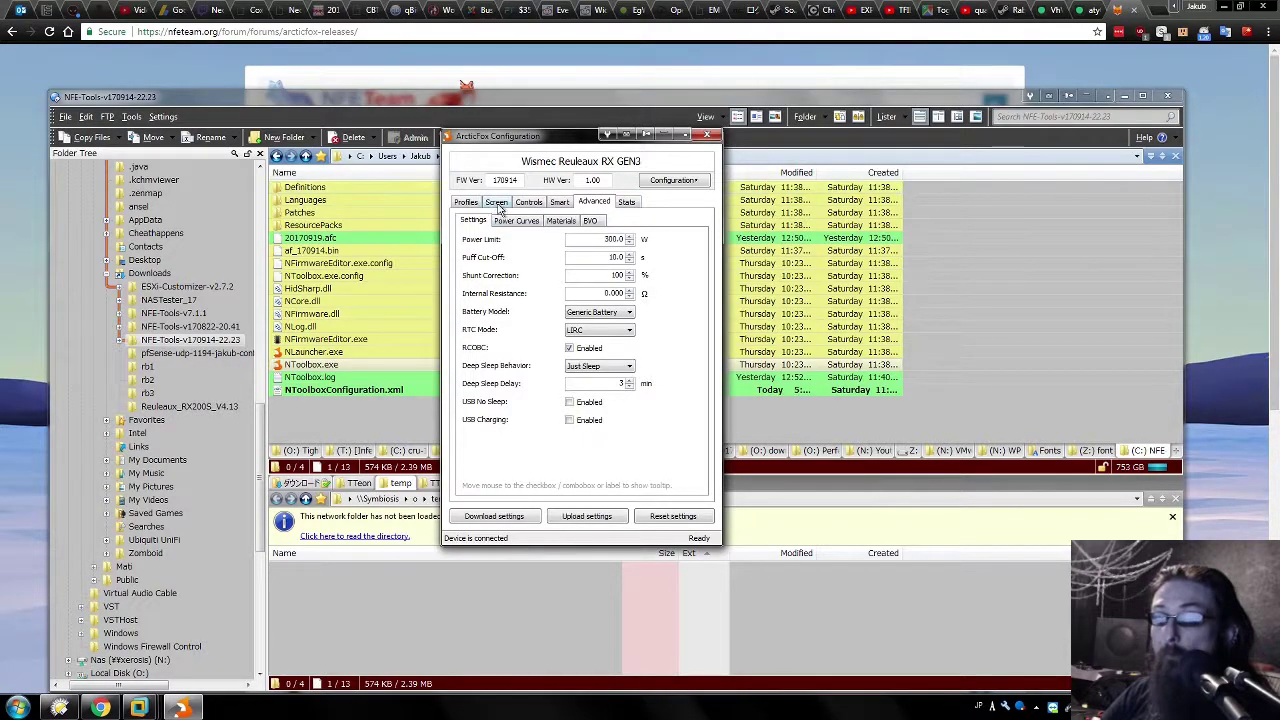
pyautogui.click(707, 134)
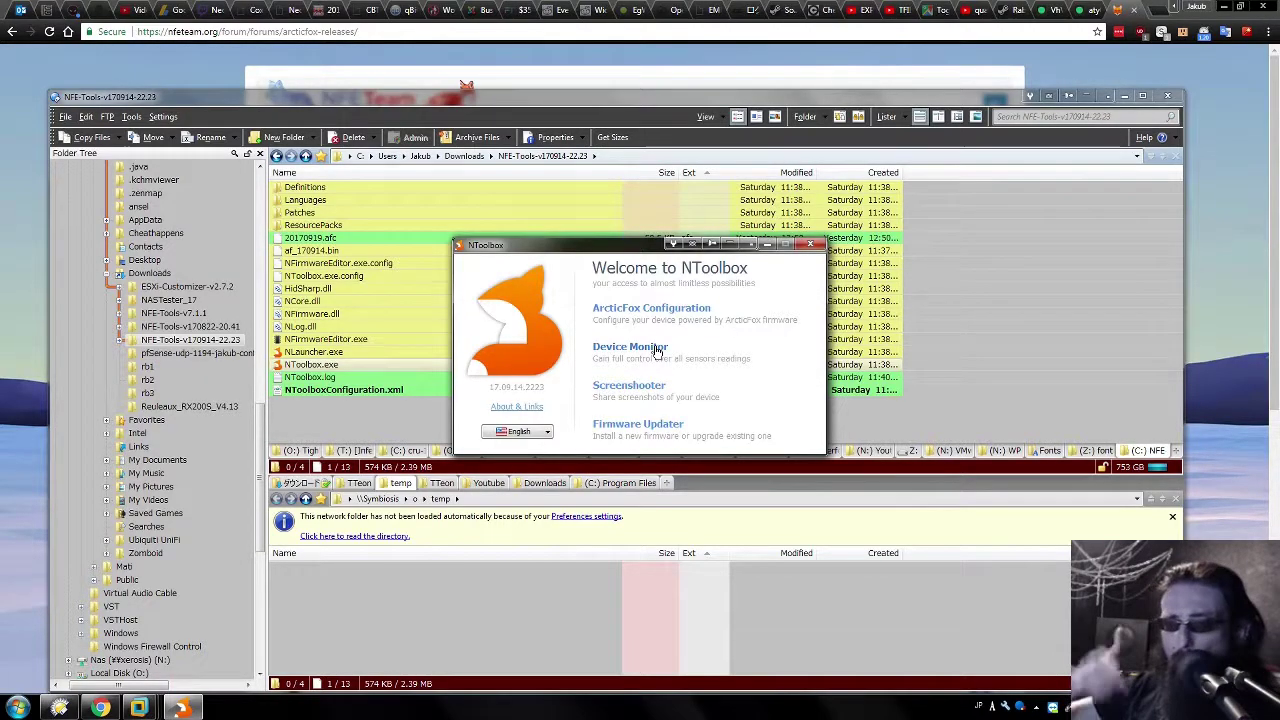
# Dismiss the 'No compatible USB devices' warning and open the Device Monitor's live graphs.
pyautogui.click(657, 350)
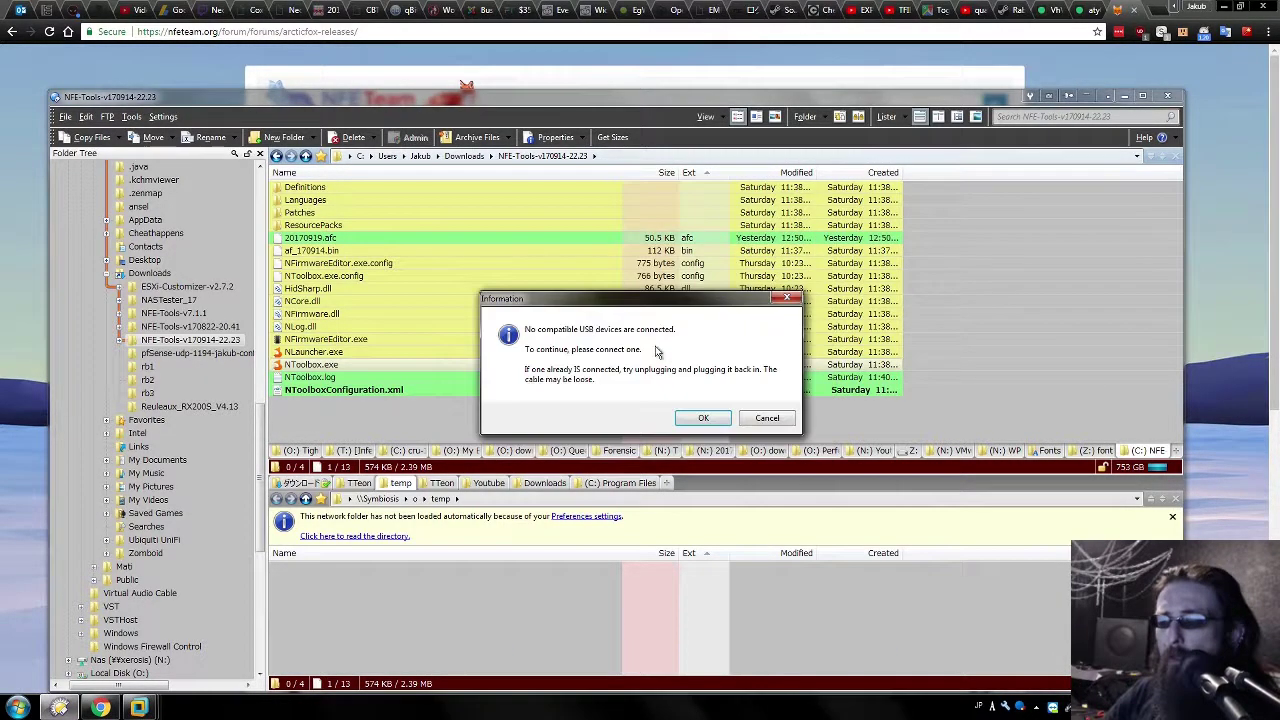
pyautogui.click(765, 419)
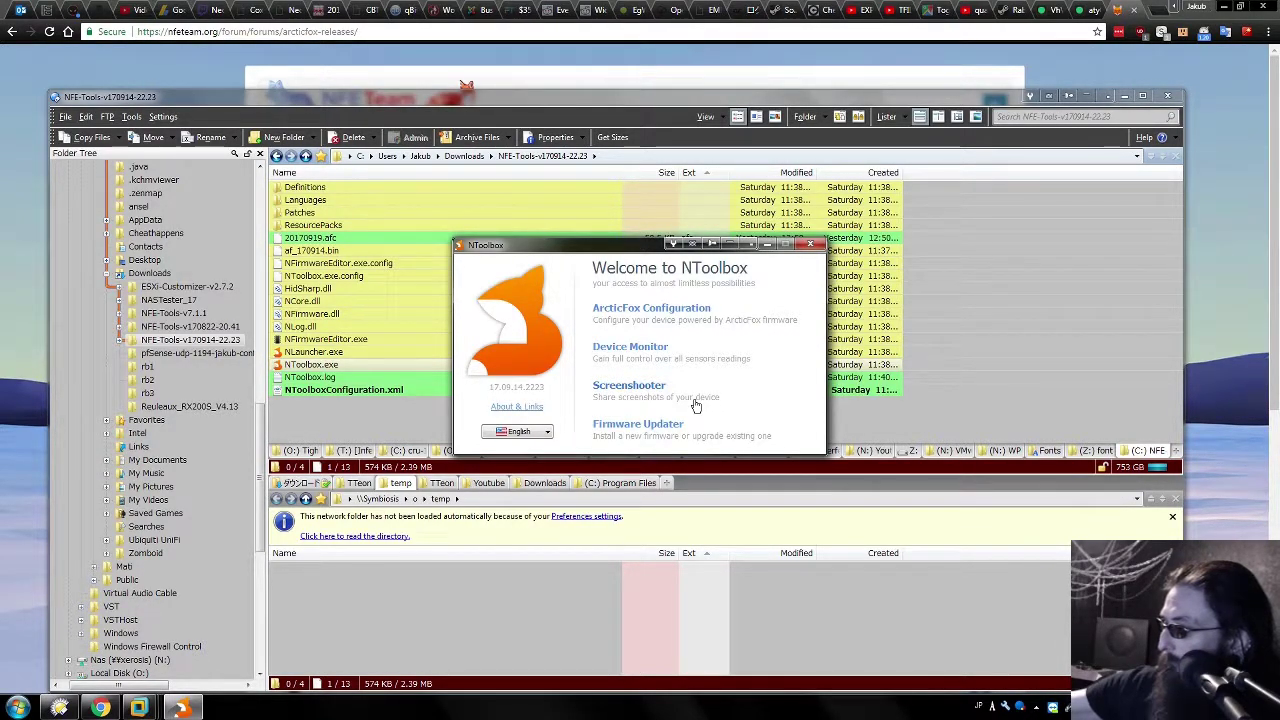
pyautogui.click(650, 349)
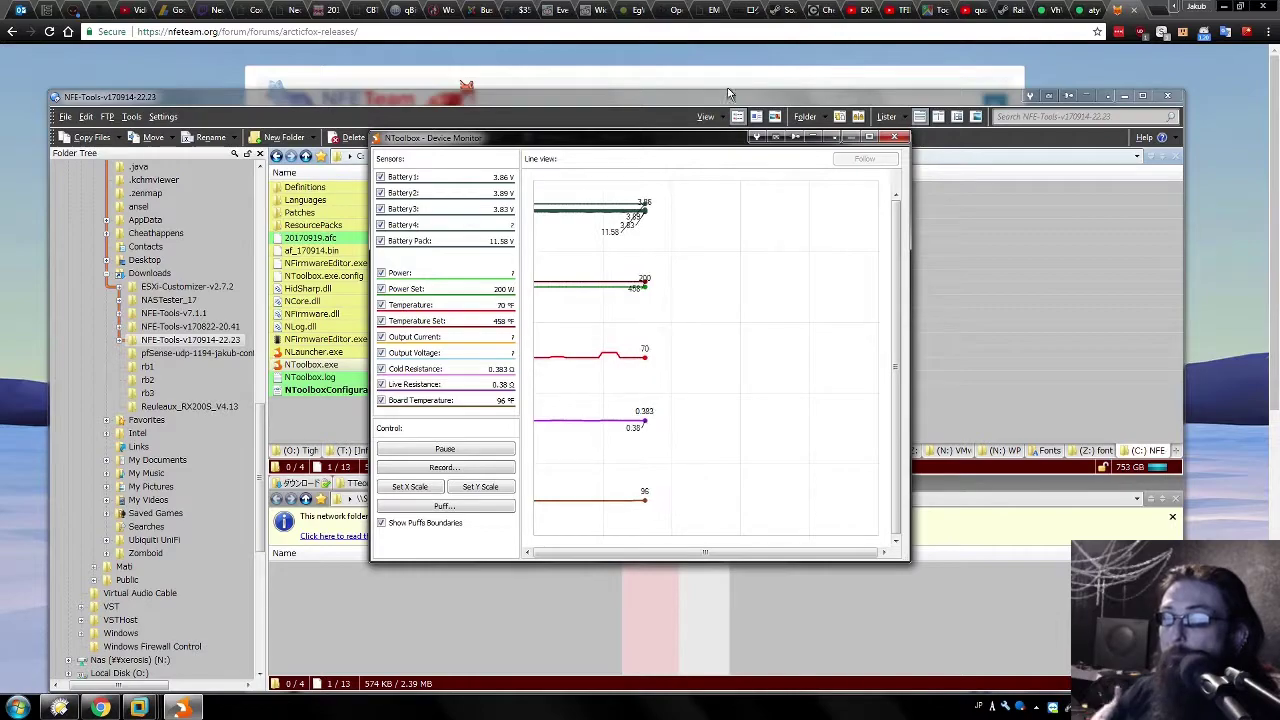
# Reopen the Device Monitor, watch the live temperature and resistance graphs, then close it.
pyautogui.click(895, 137)
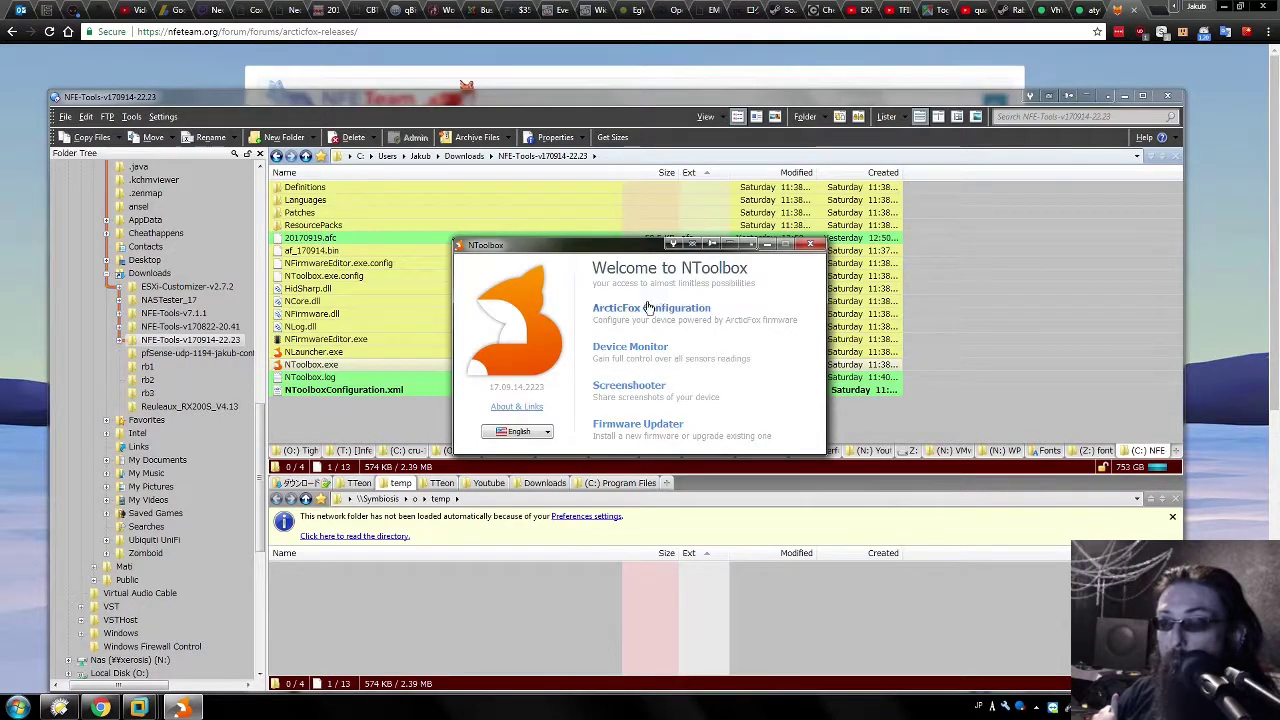
pyautogui.click(631, 347)
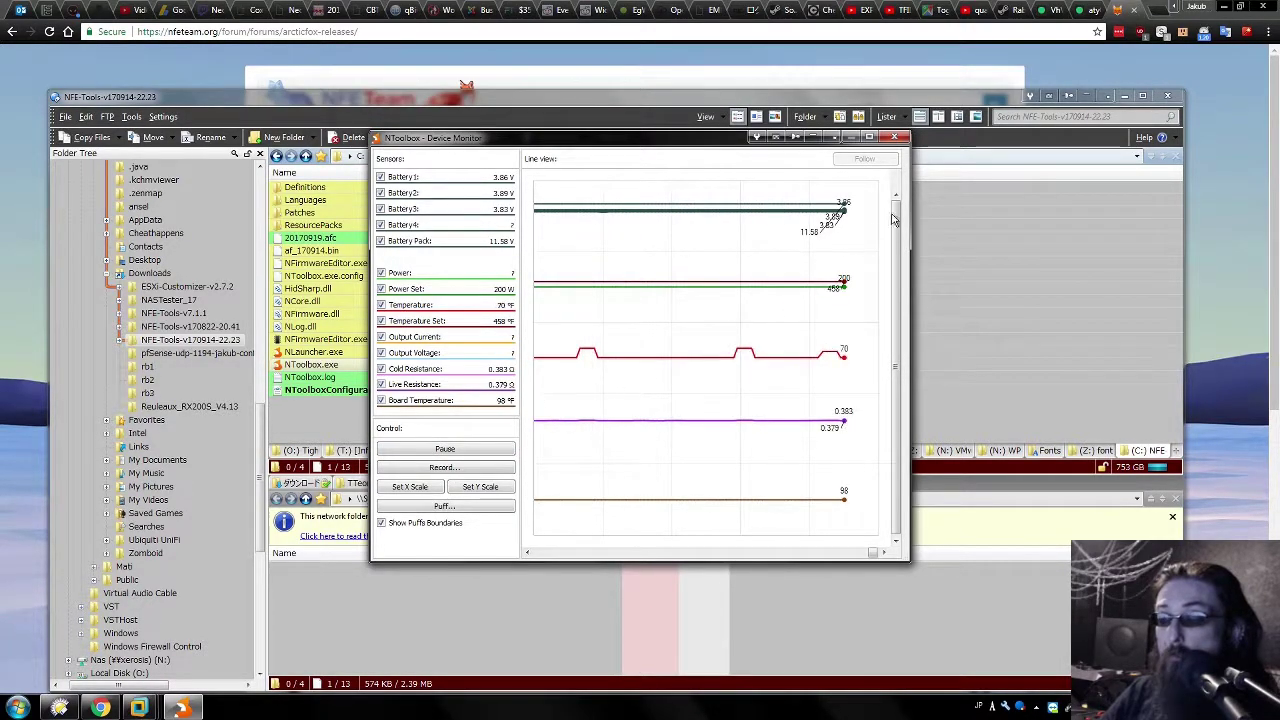
pyautogui.click(897, 137)
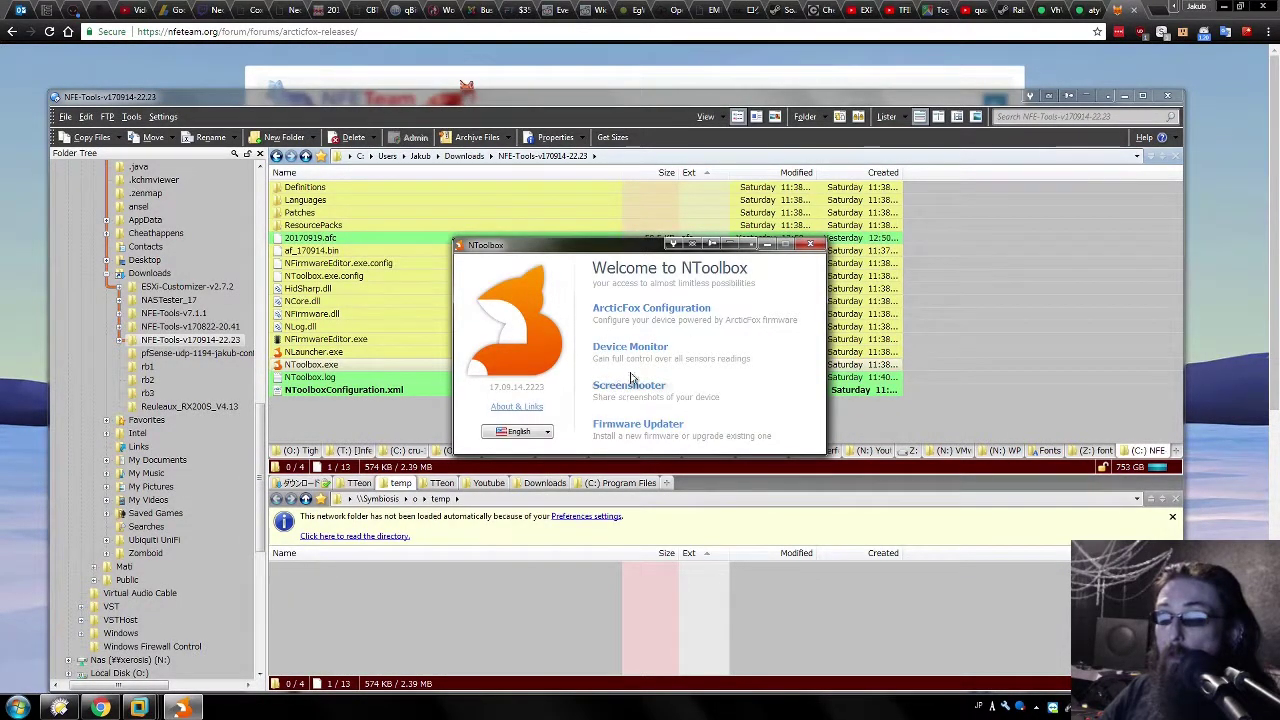
pyautogui.click(638, 310)
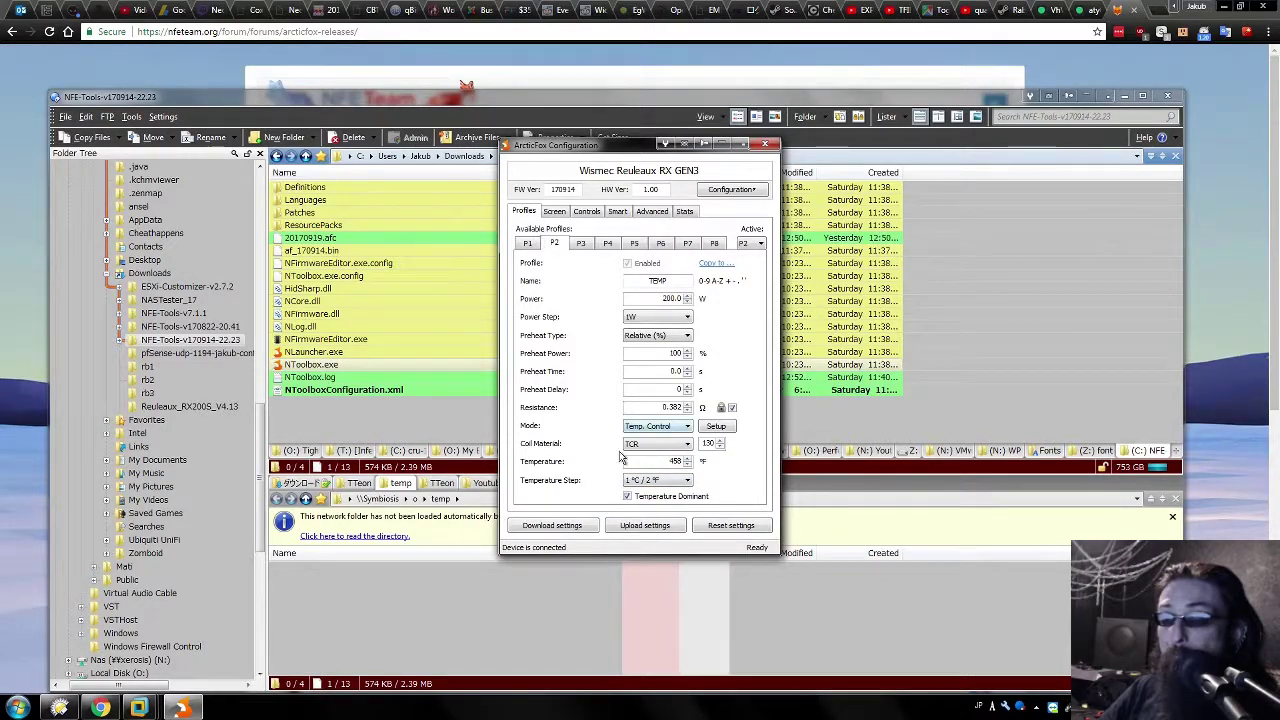
pyautogui.click(533, 247)
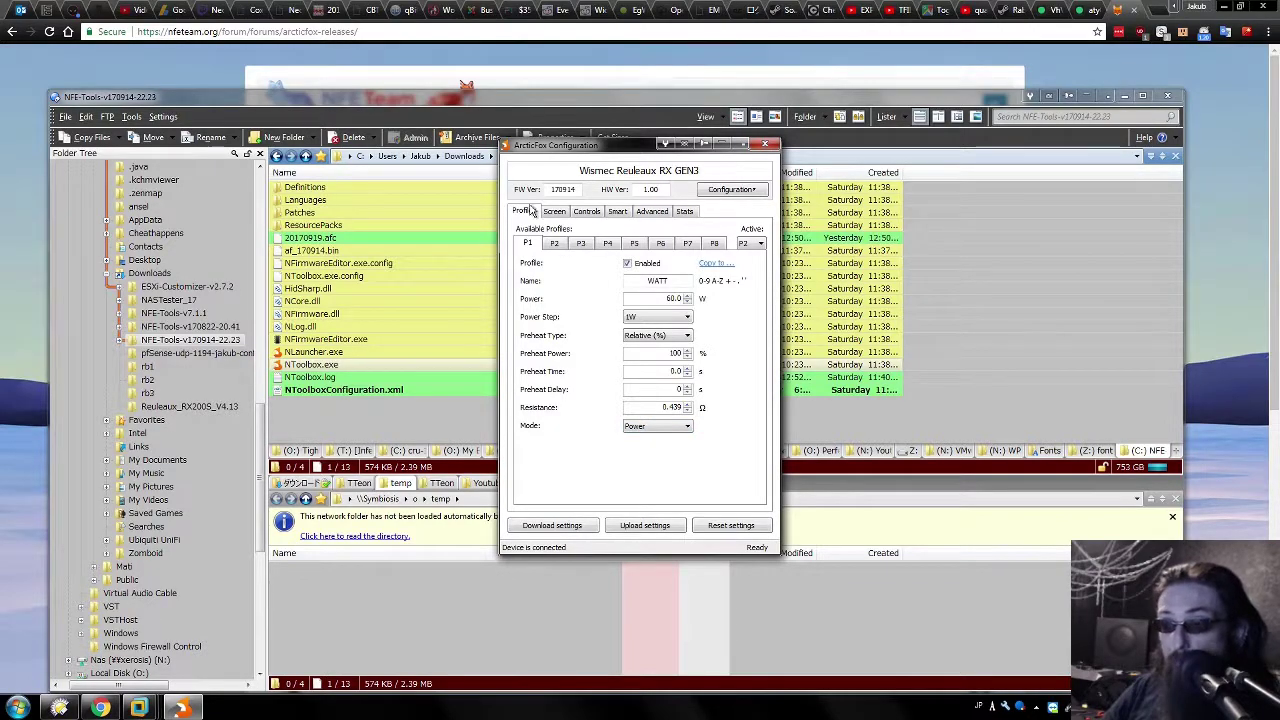
pyautogui.click(553, 245)
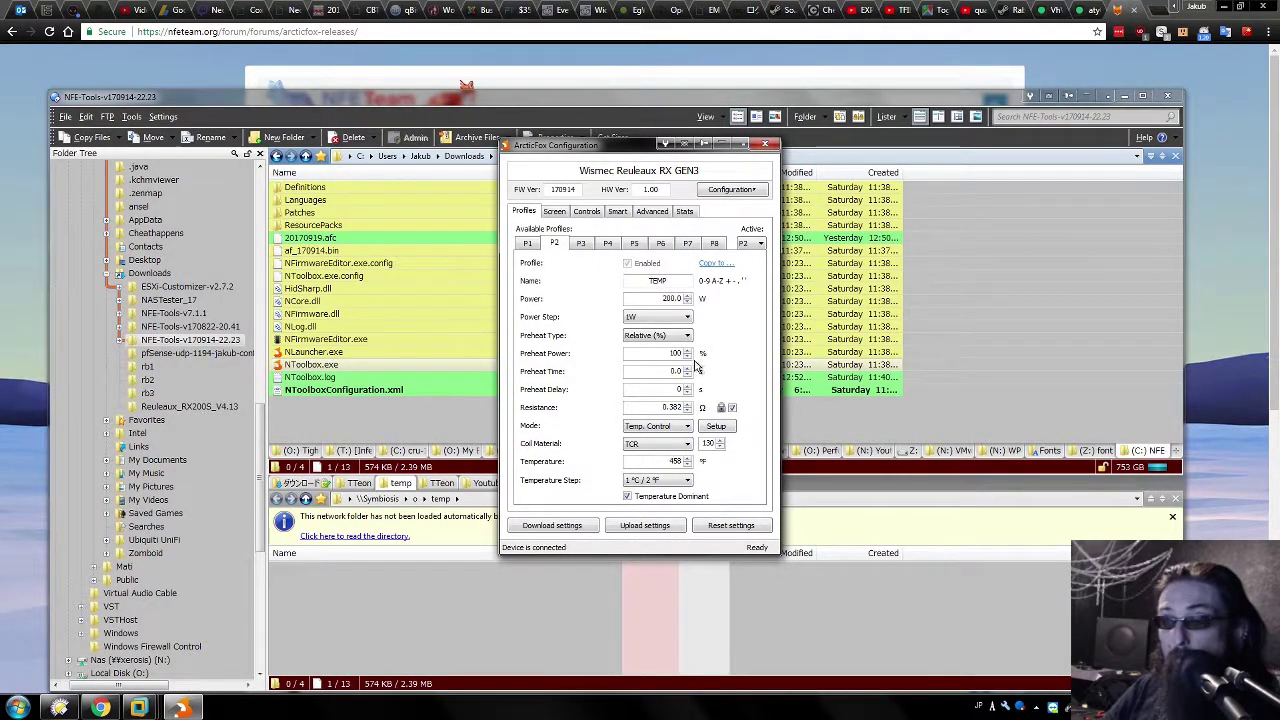
pyautogui.click(547, 530)
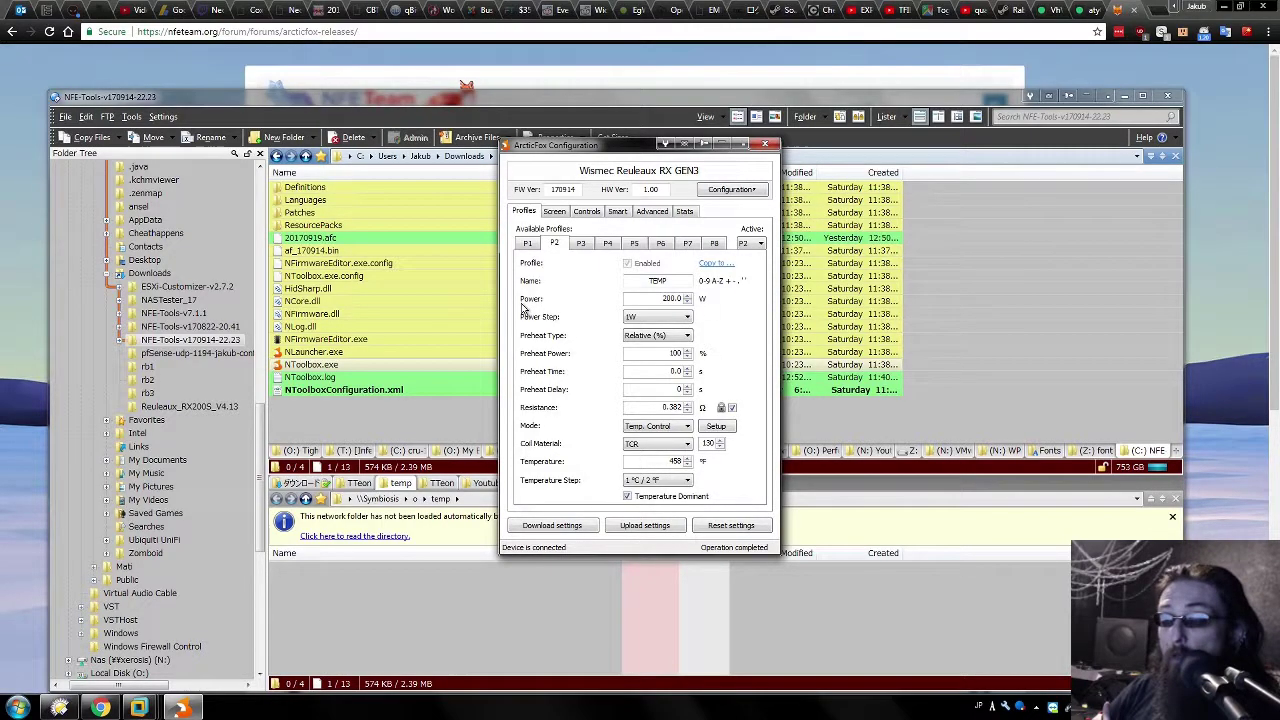
pyautogui.click(536, 246)
pyautogui.click(553, 246)
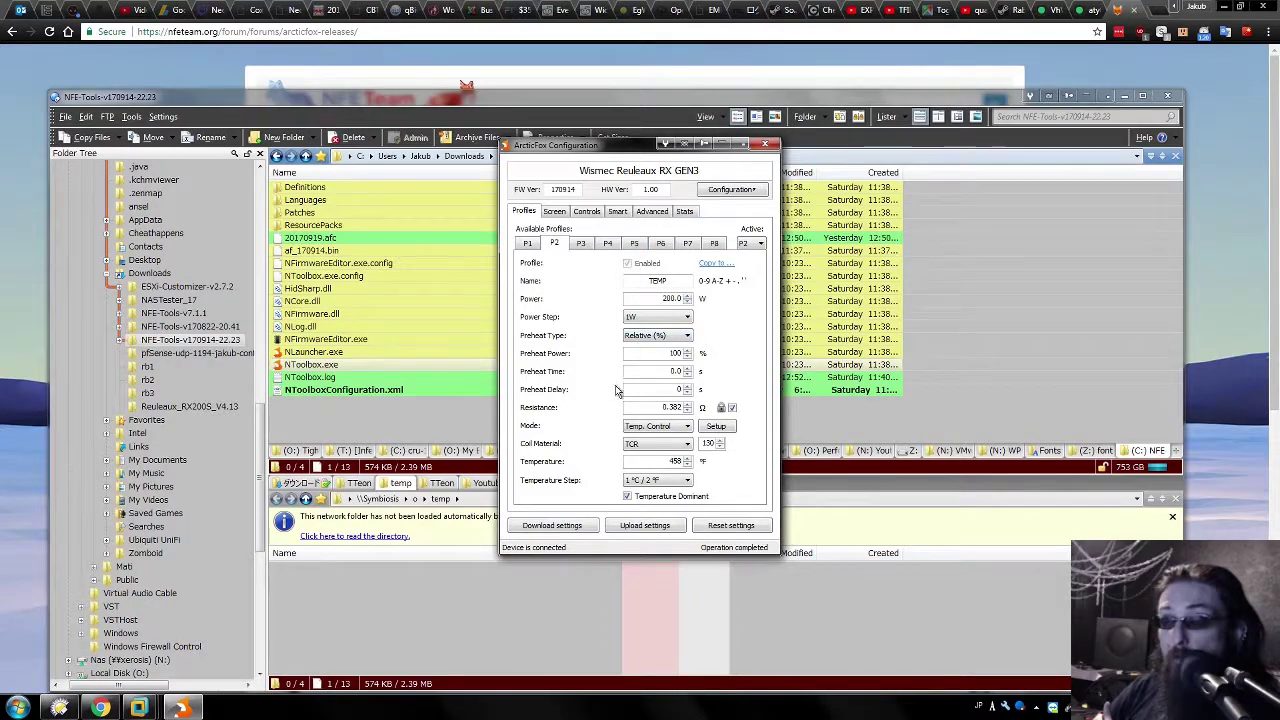
pyautogui.click(733, 189)
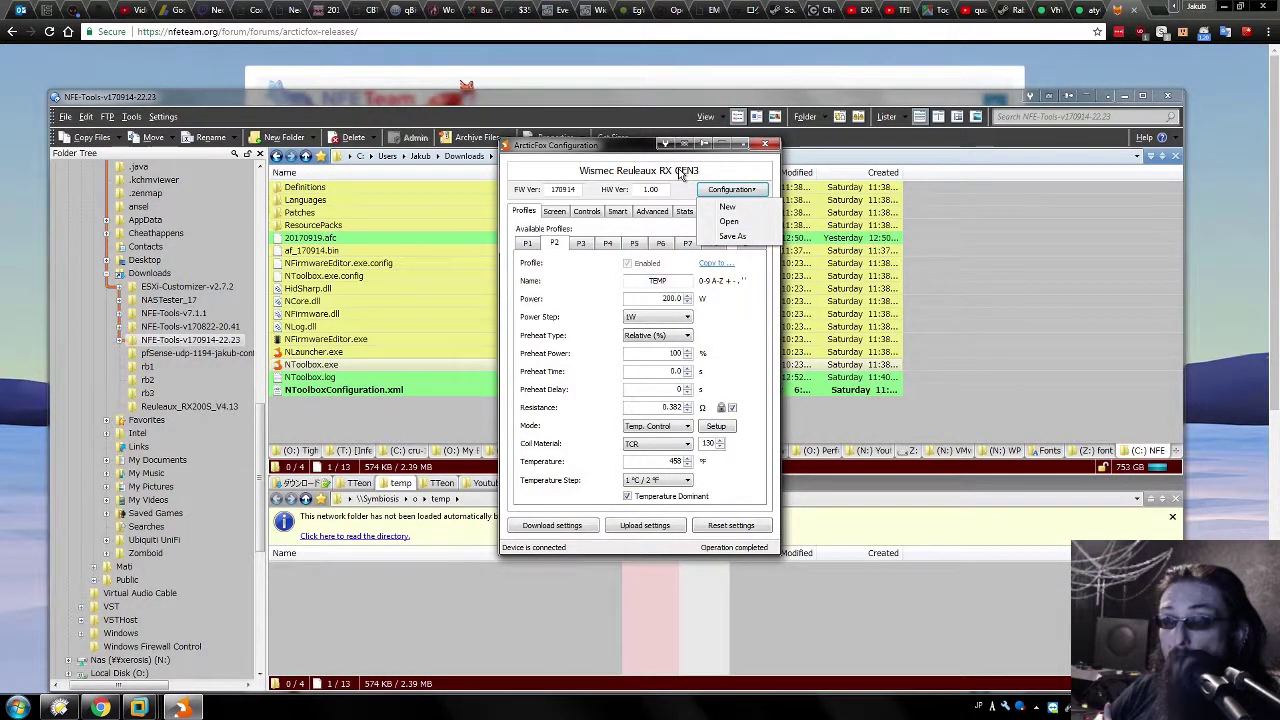
pyautogui.click(725, 317)
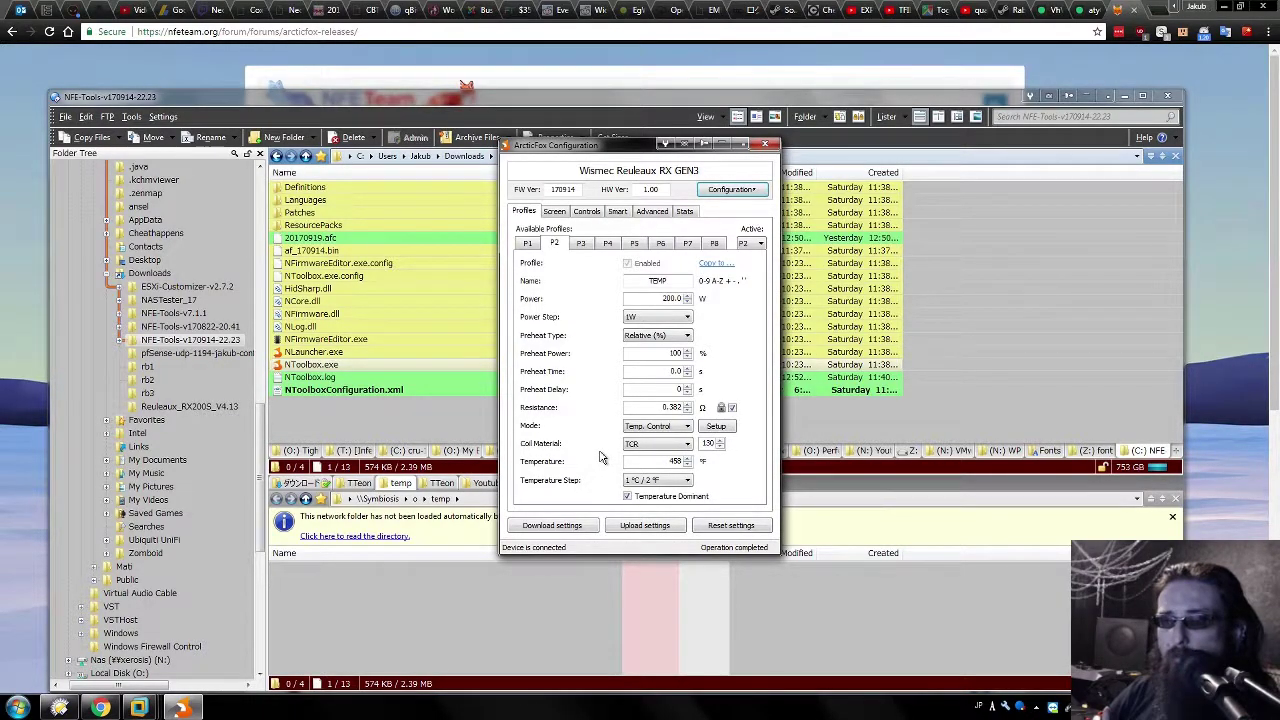
# Leave profile P2's coil material on TCR with coefficient 130.
pyautogui.click(650, 443)
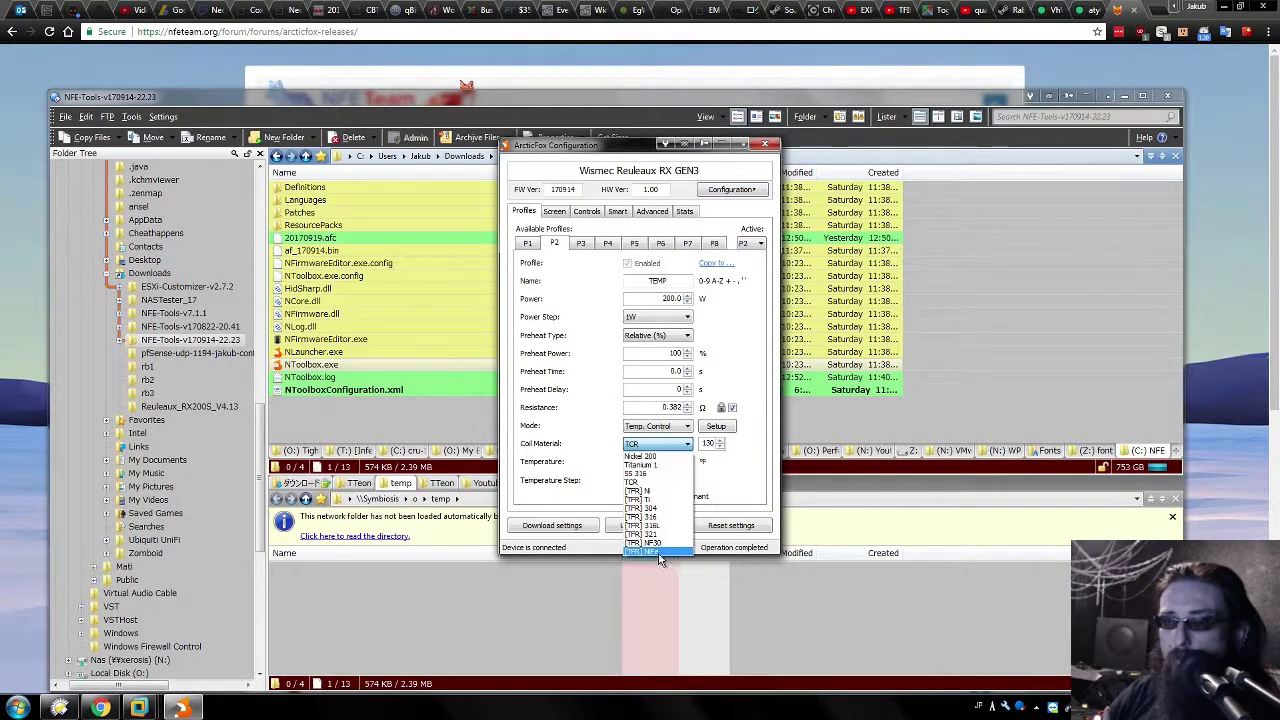
pyautogui.click(635, 445)
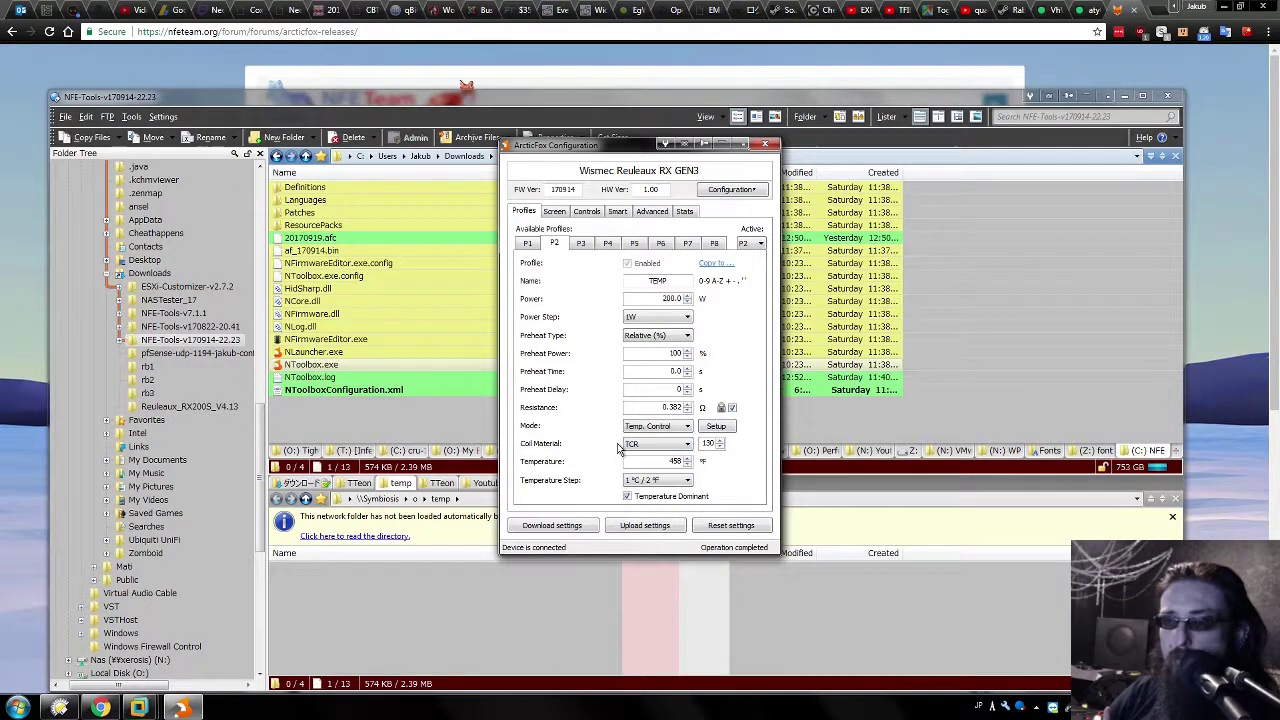
pyautogui.click(687, 443)
pyautogui.click(712, 443)
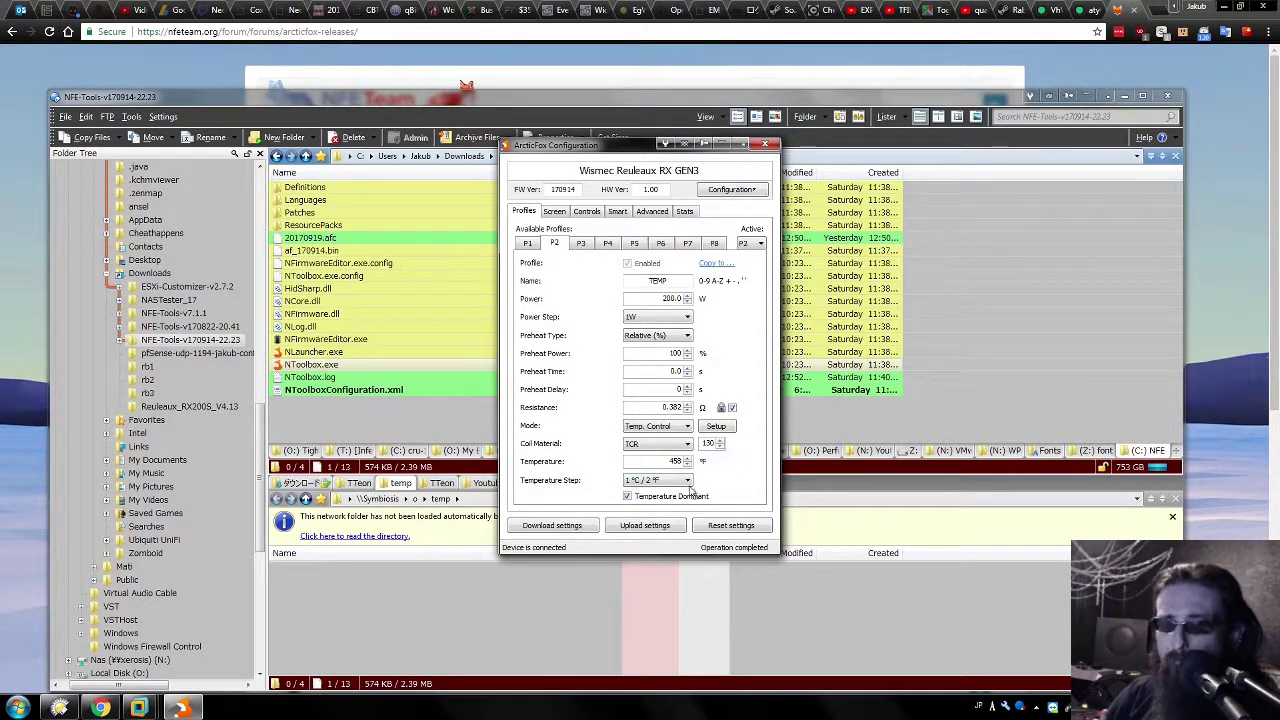
pyautogui.doubleClick(708, 444)
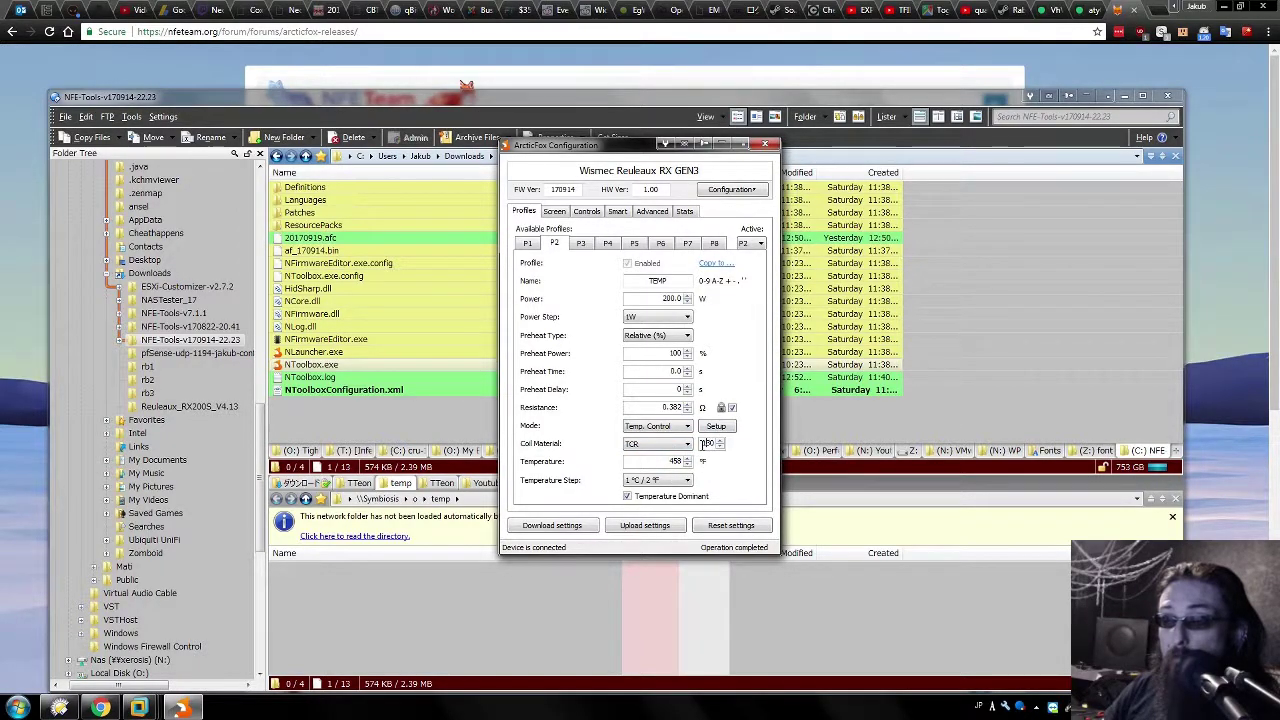
pyautogui.doubleClick(707, 443)
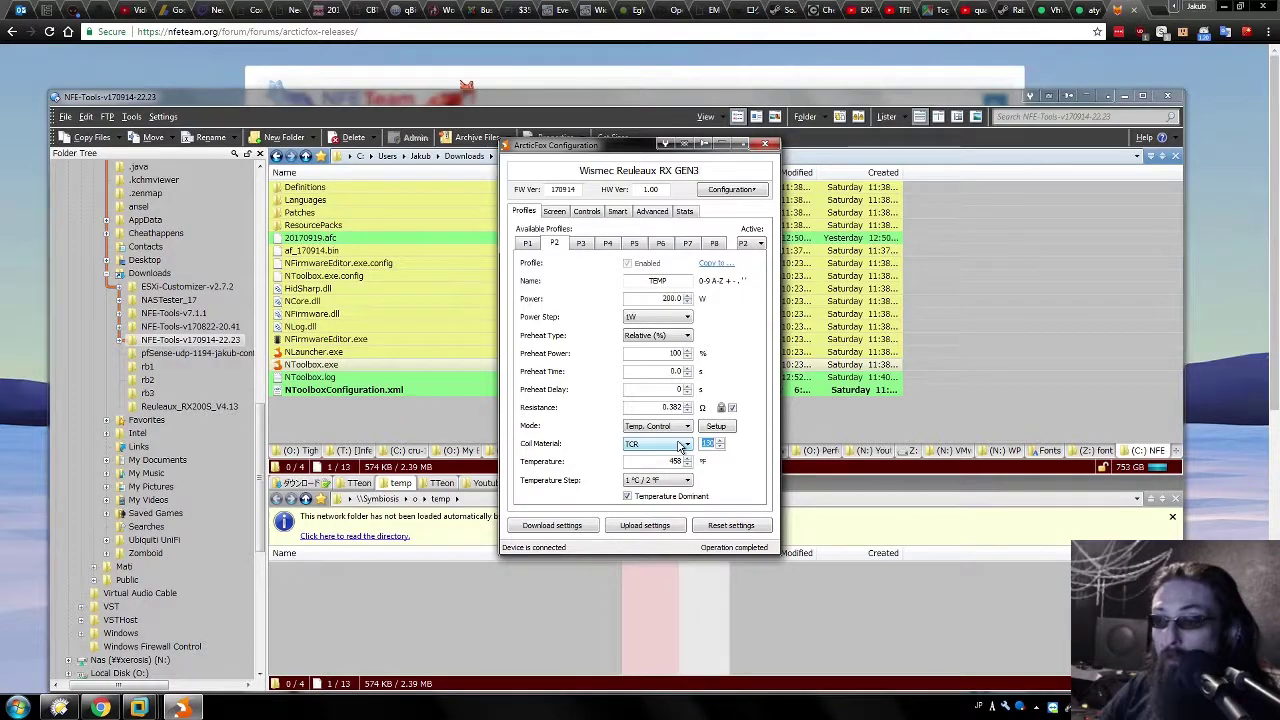
pyautogui.click(708, 443)
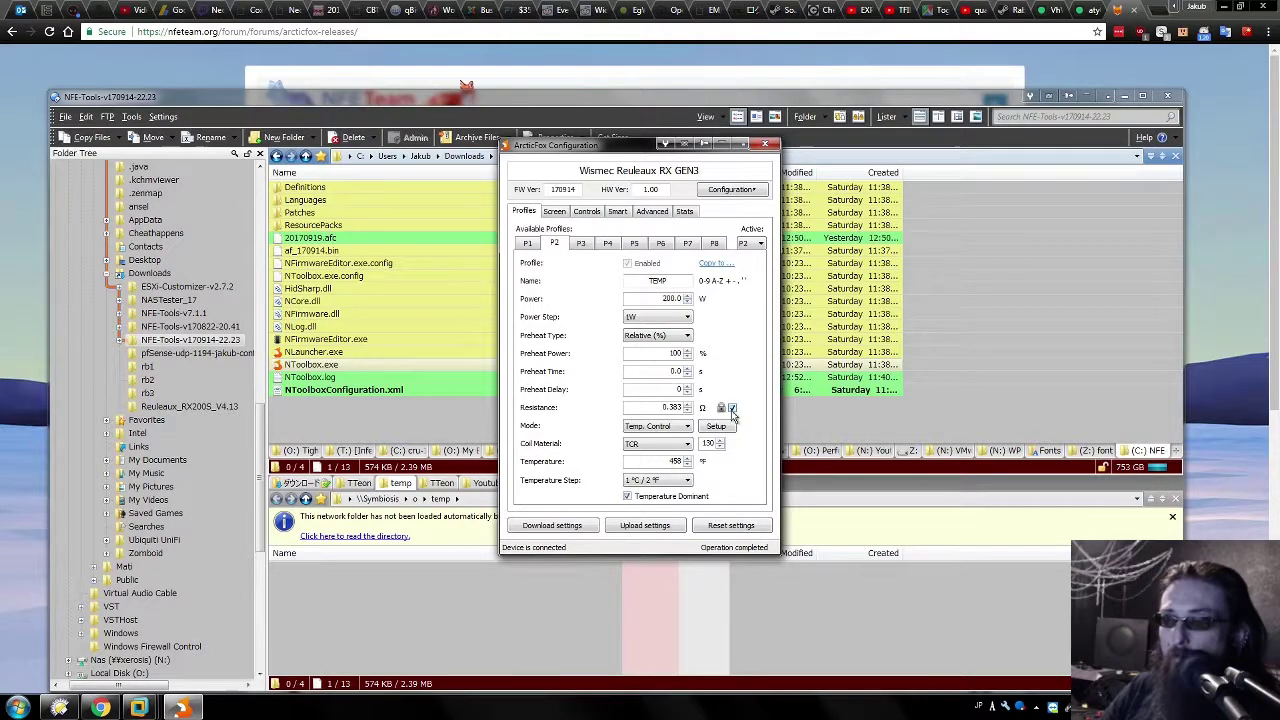
# Glance at Smart settings, compare the P1 WATT profile, then return to P2 TEMP.
pyautogui.click(617, 211)
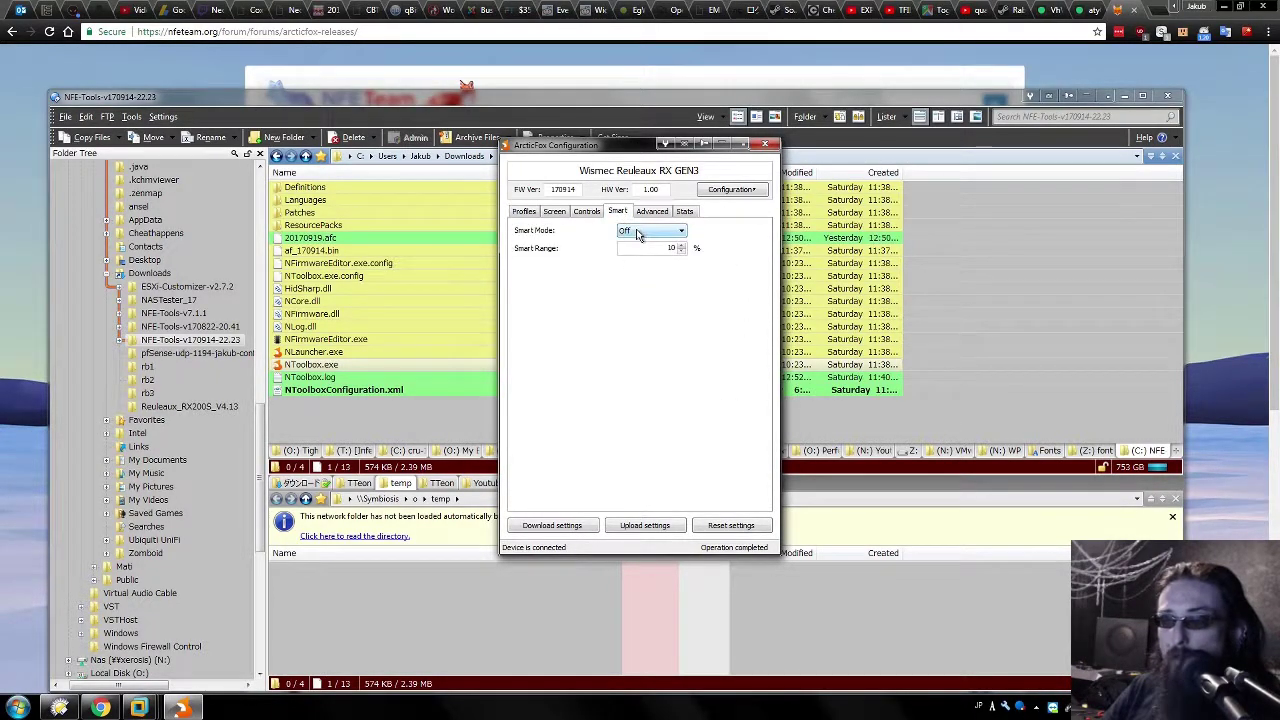
pyautogui.click(523, 213)
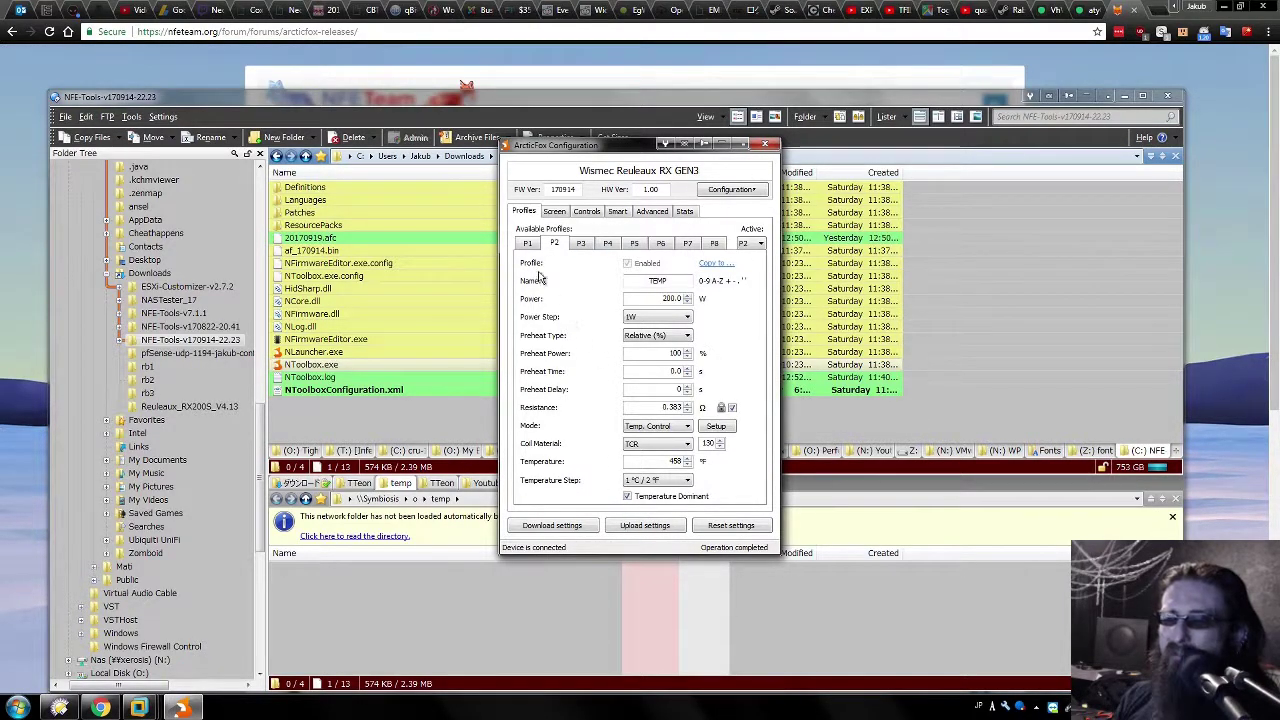
pyautogui.click(528, 243)
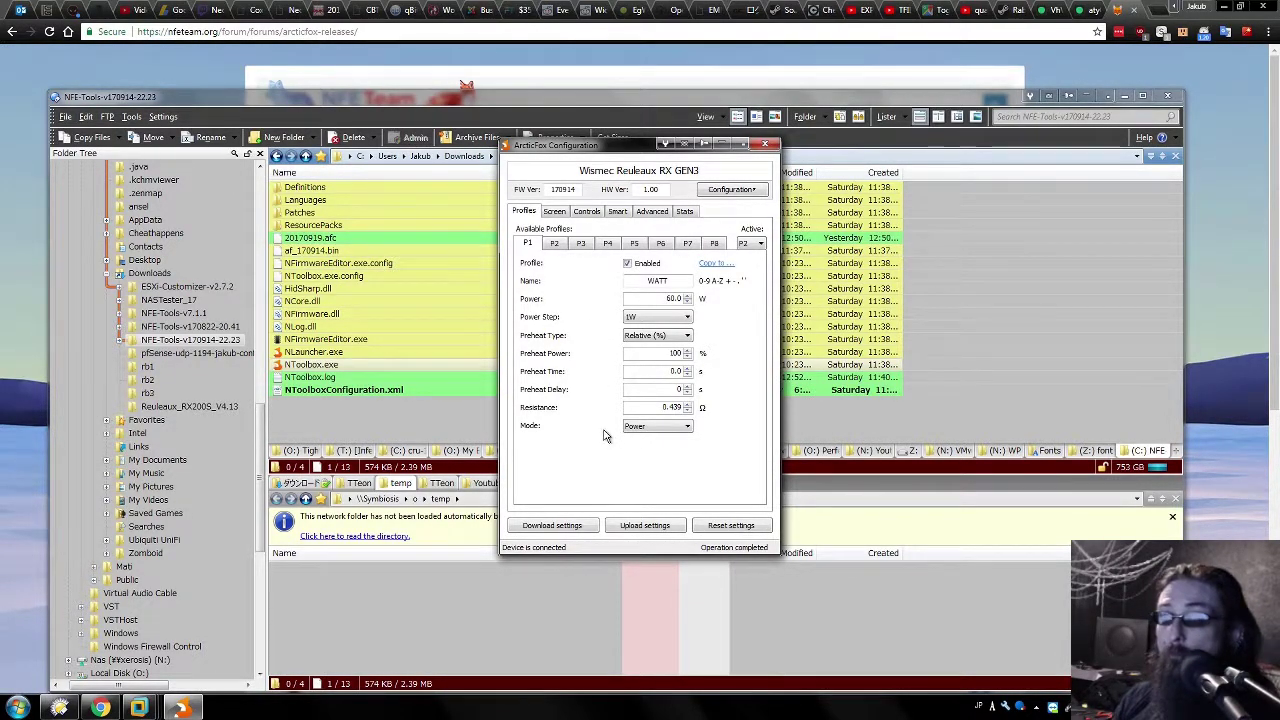
pyautogui.click(555, 244)
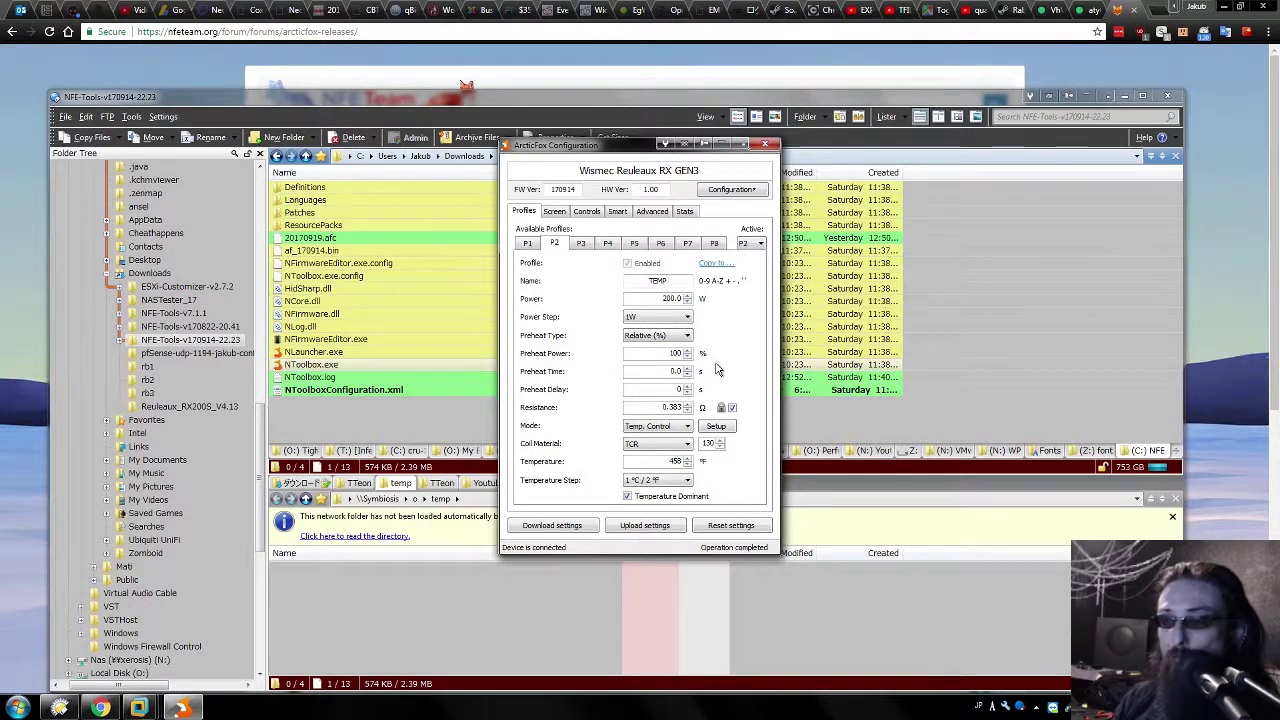
pyautogui.click(708, 428)
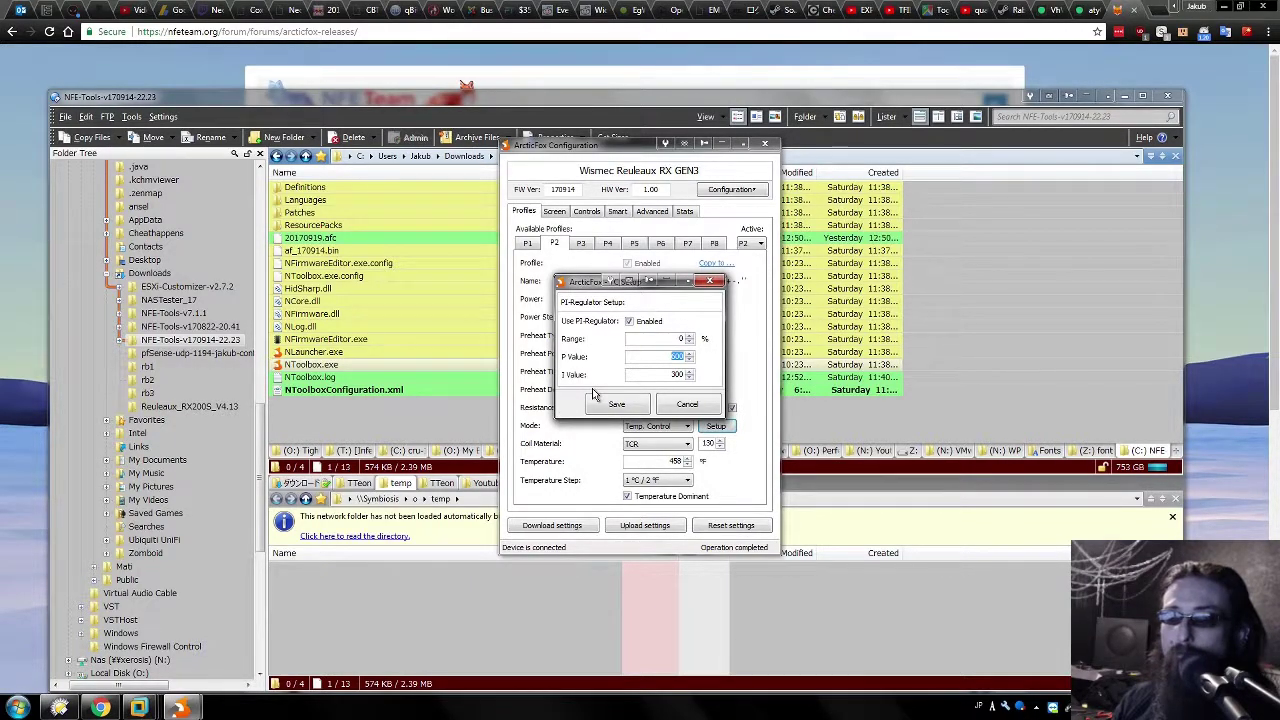
pyautogui.click(657, 354)
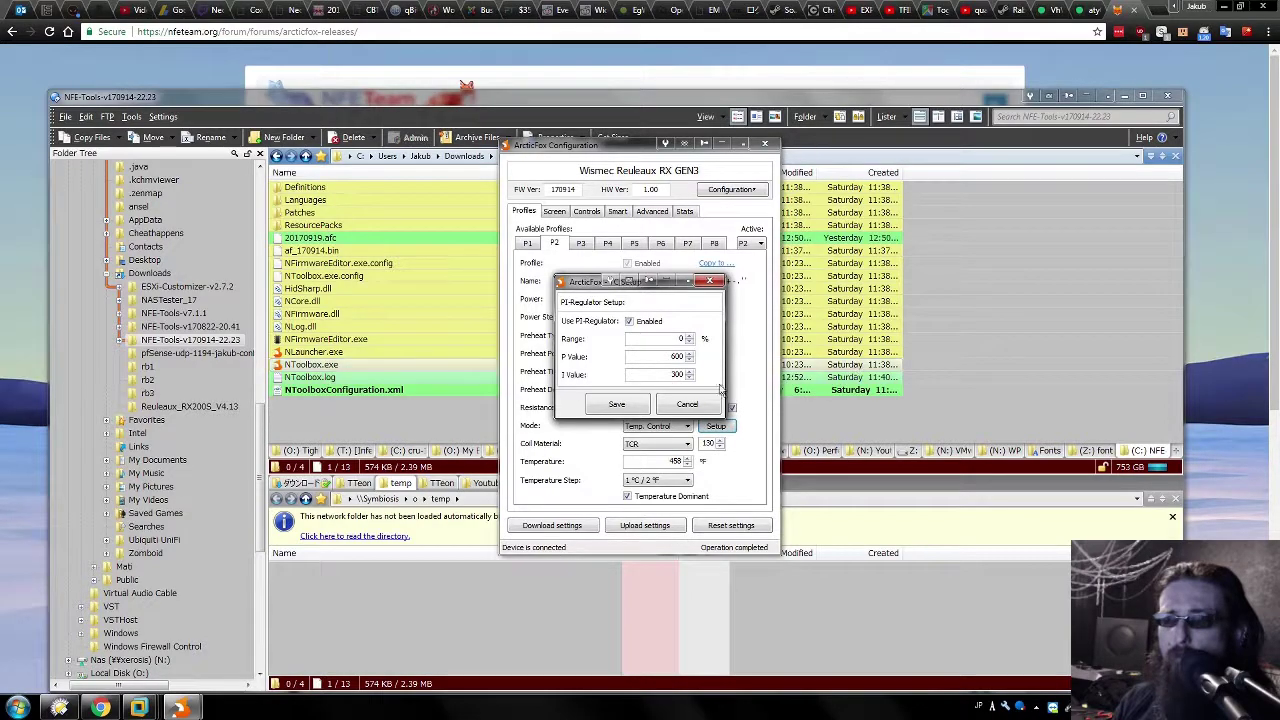
pyautogui.doubleClick(664, 353)
pyautogui.write('500')
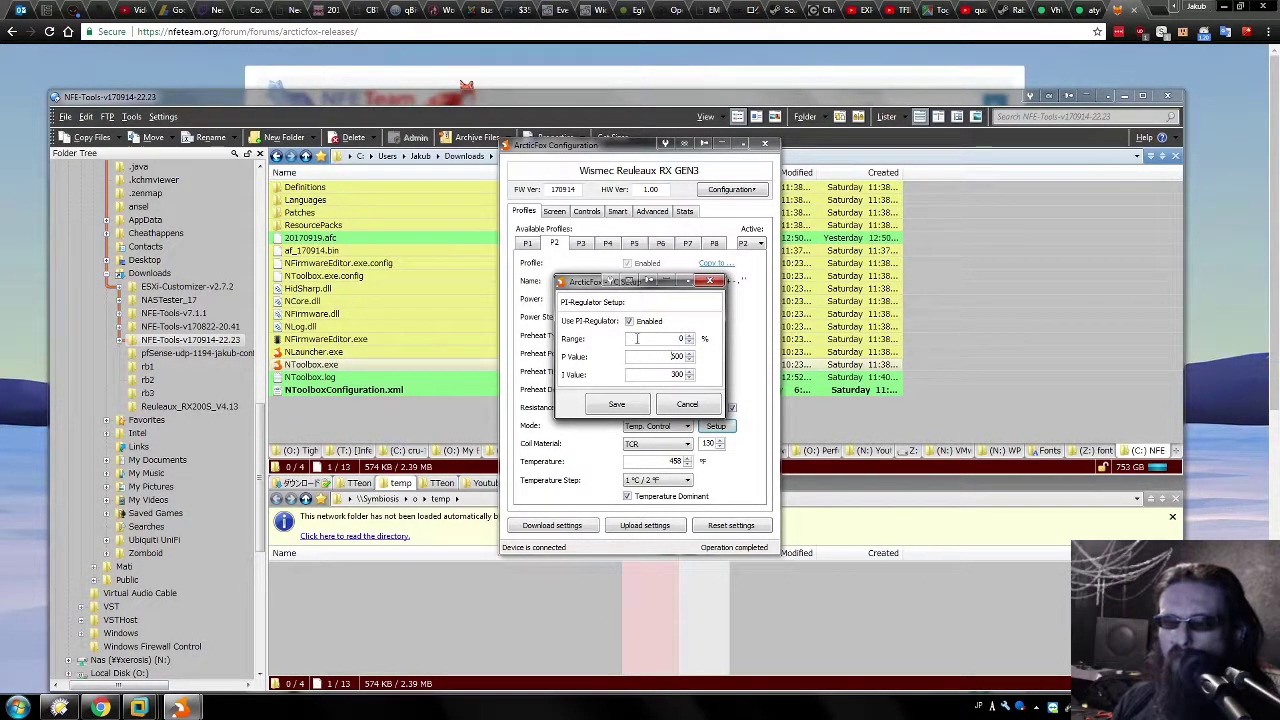
pyautogui.click(678, 401)
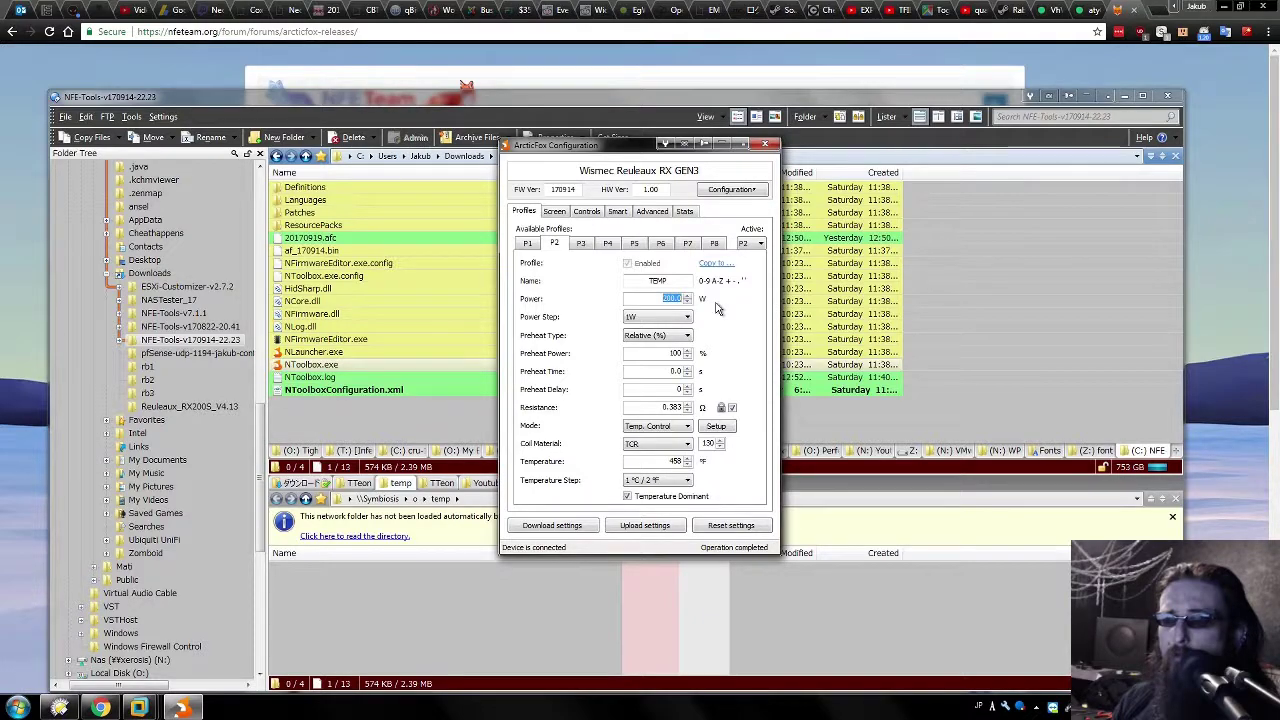
pyautogui.click(732, 409)
pyautogui.click(718, 426)
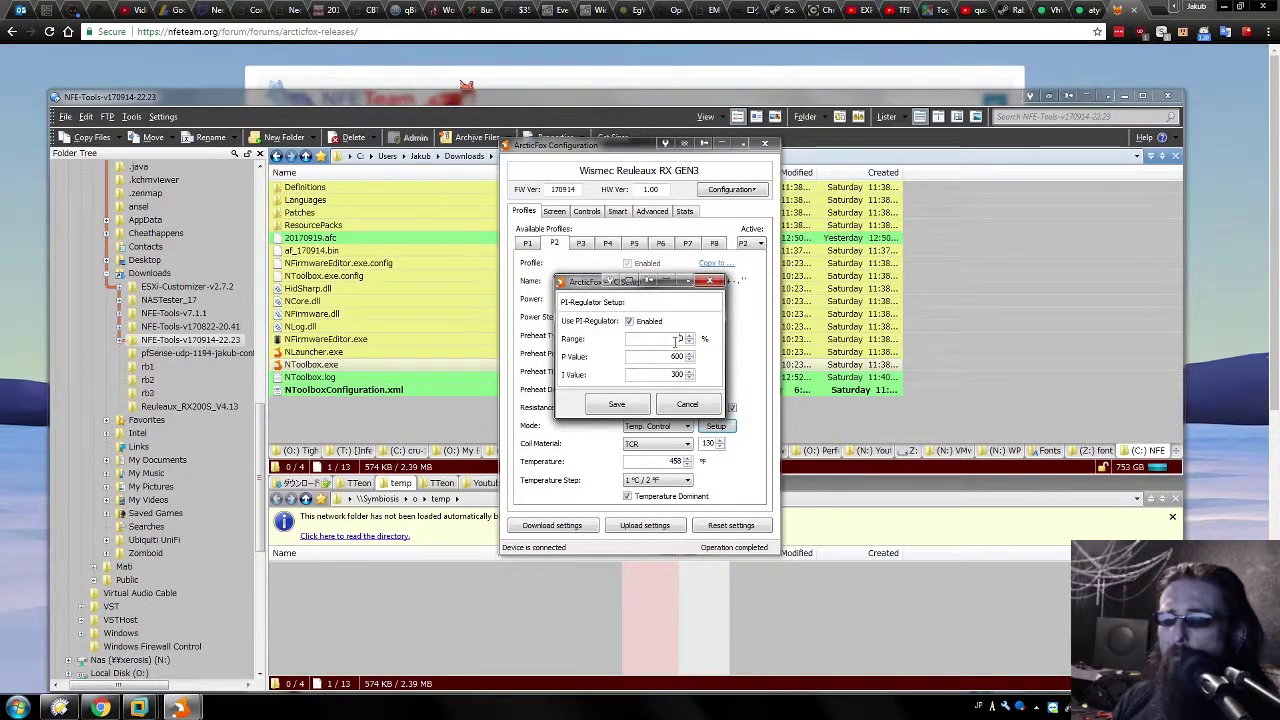
pyautogui.click(672, 405)
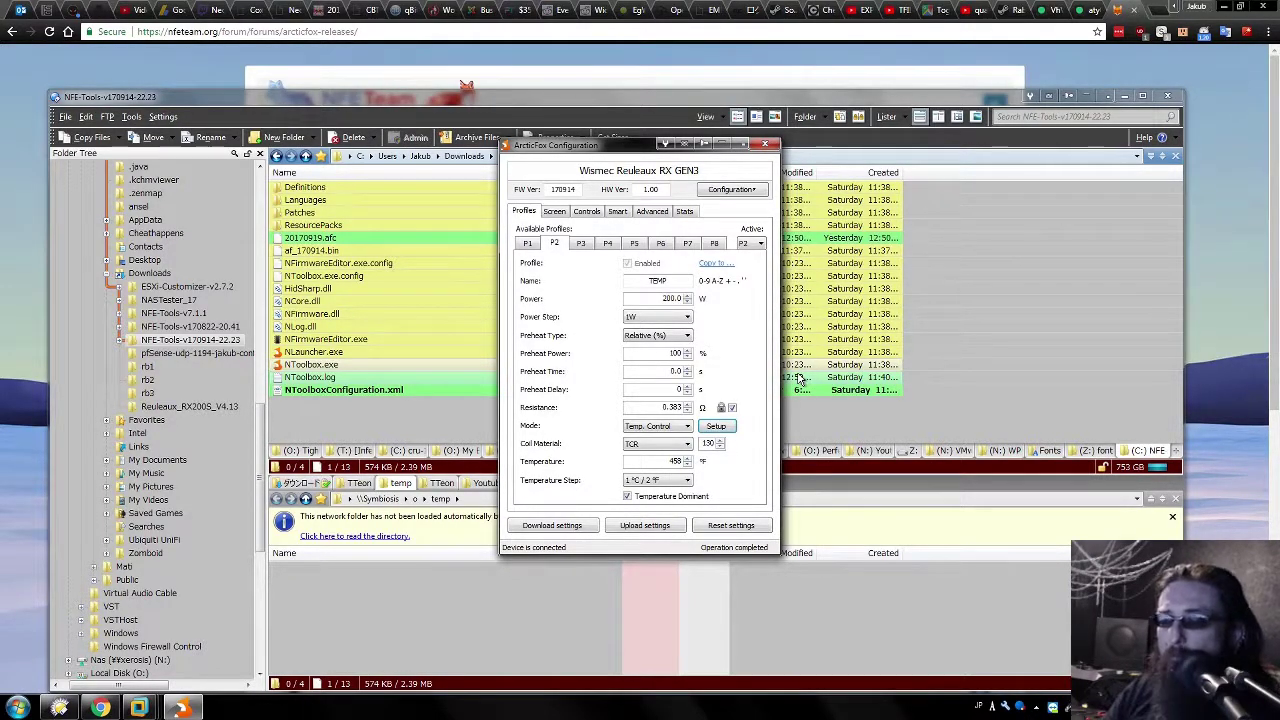
pyautogui.doubleClick(667, 299)
pyautogui.click(716, 426)
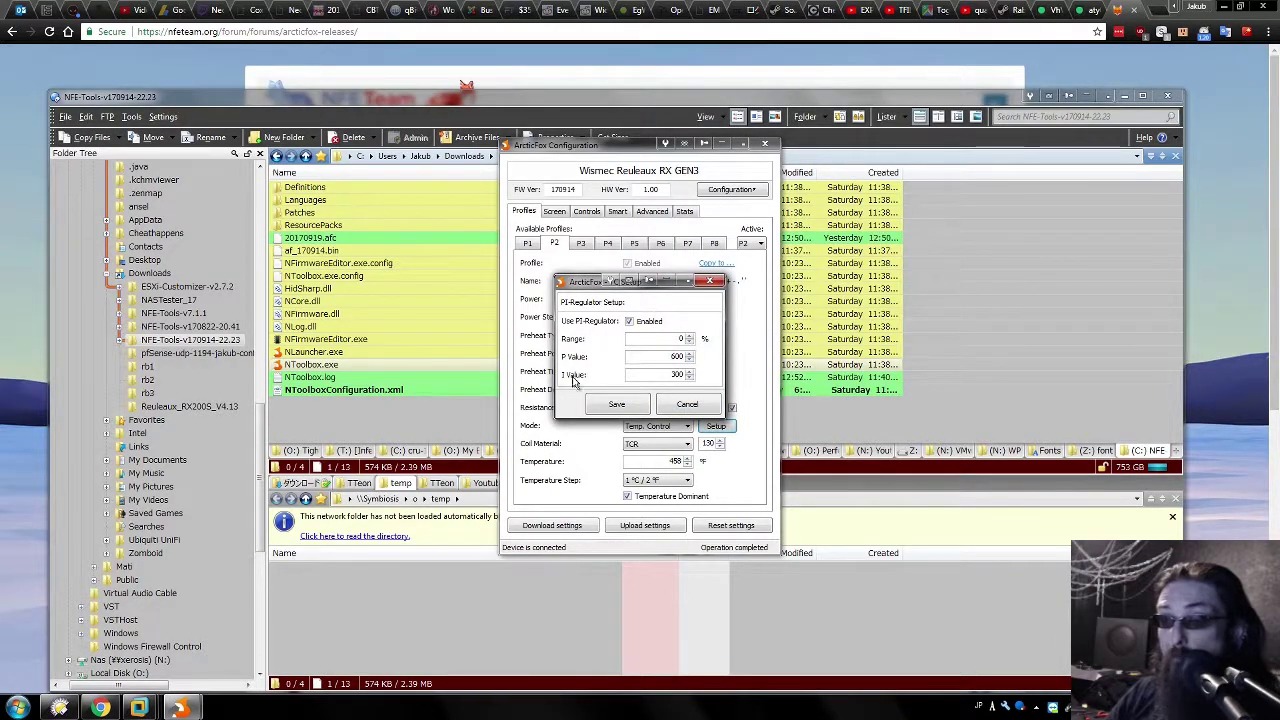
pyautogui.click(687, 404)
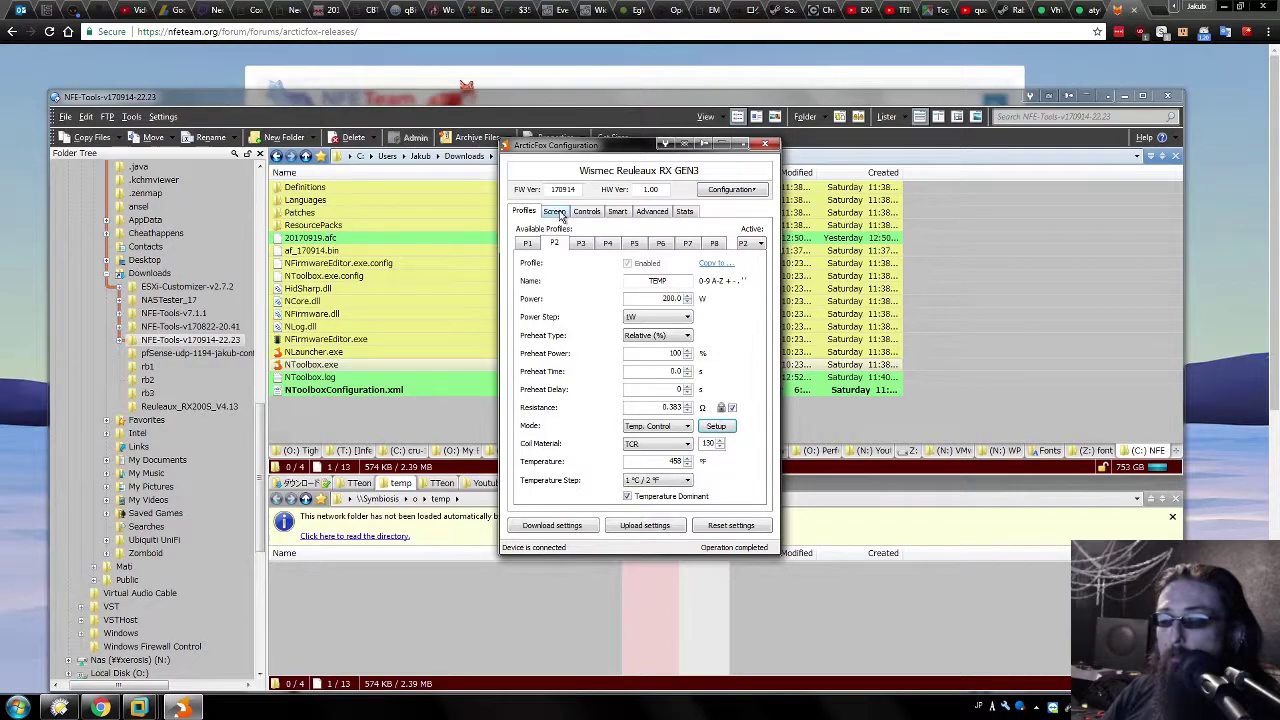
# Browse Screen Appearance and Layout, previewing the Classic, Foxy and Circle Screen layouts.
pyautogui.click(616, 213)
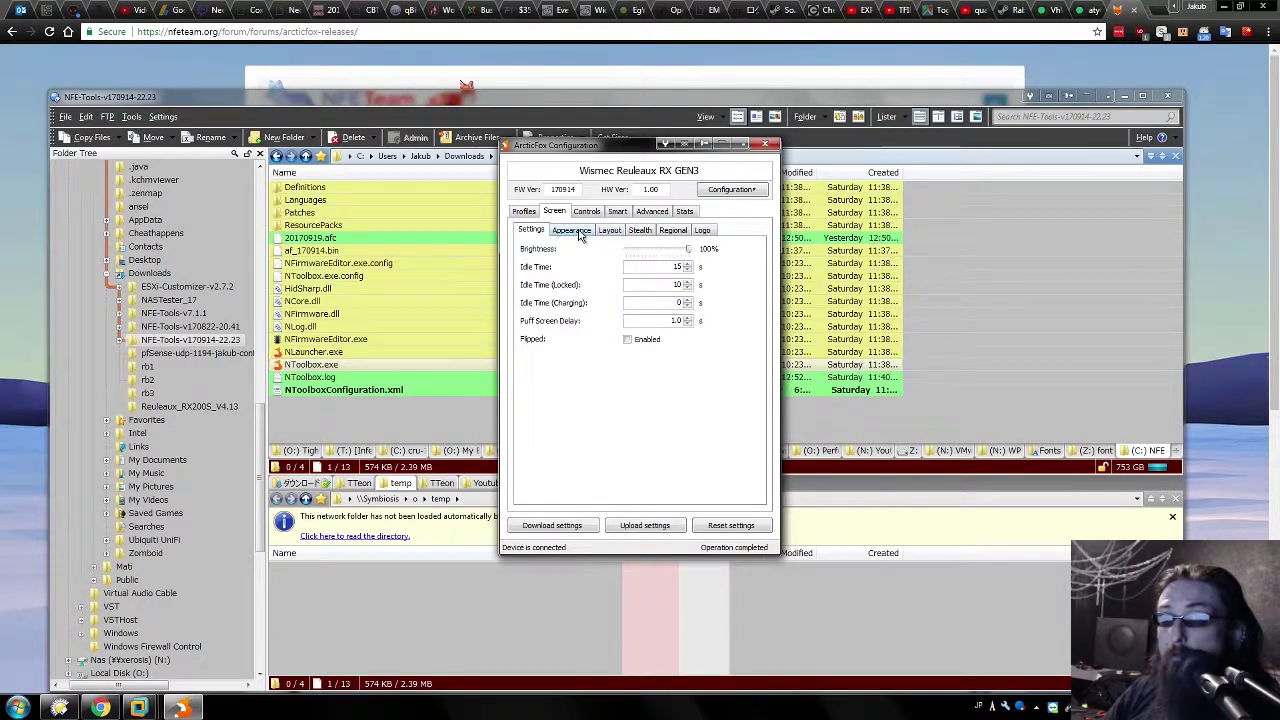
pyautogui.click(577, 231)
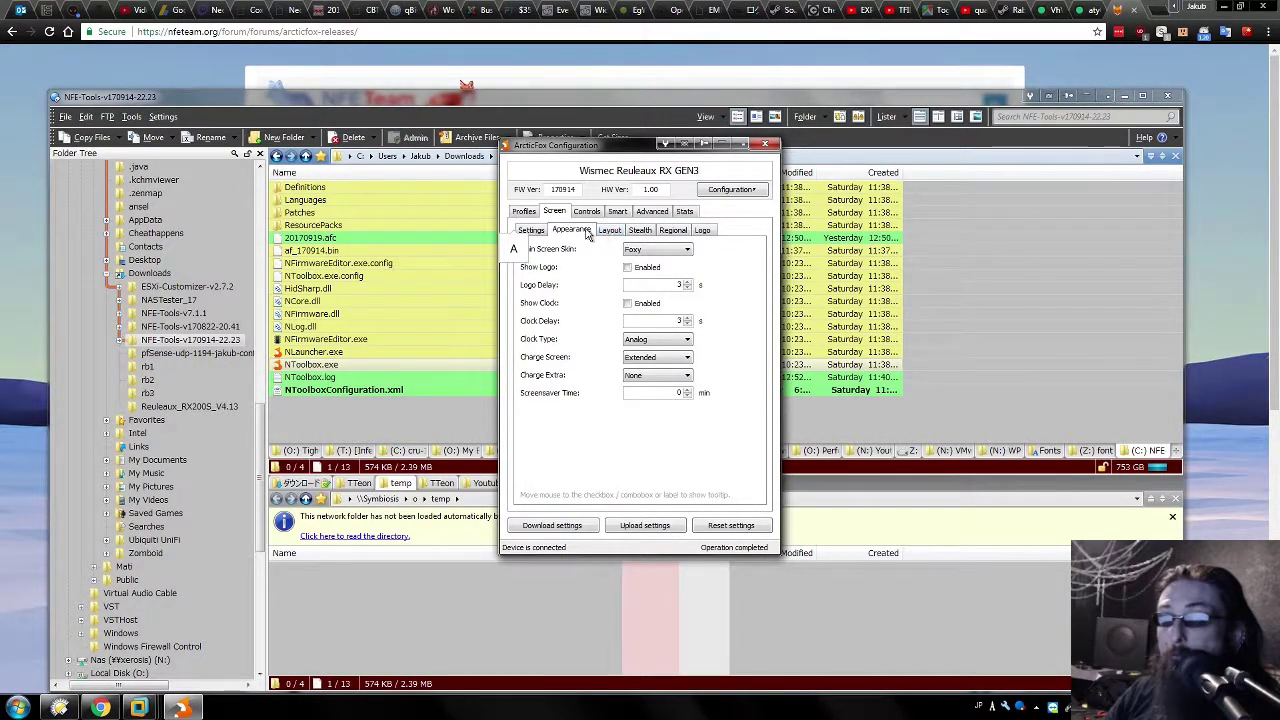
pyautogui.click(604, 233)
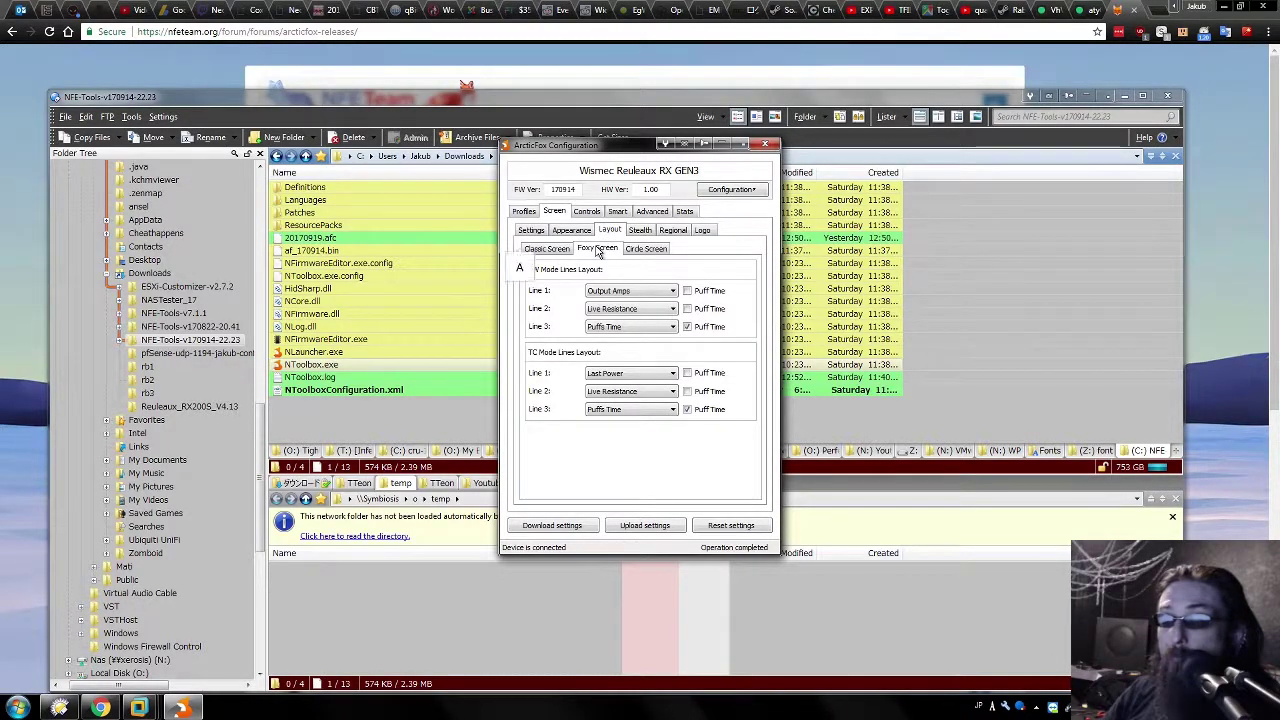
pyautogui.click(548, 249)
pyautogui.click(597, 249)
pyautogui.click(652, 250)
pyautogui.click(601, 249)
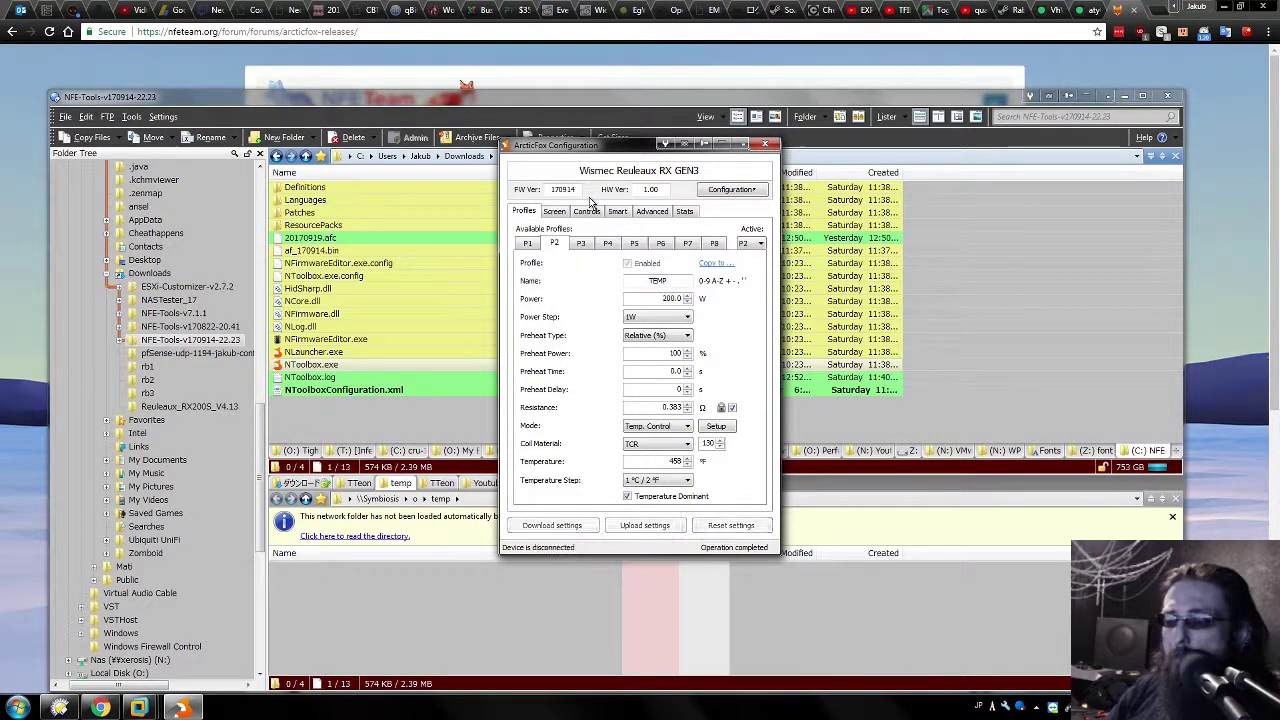
# Review the Screen, Advanced, Stats and Smart tabs of the ArcticFox configuration.
pyautogui.click(556, 212)
pyautogui.click(651, 212)
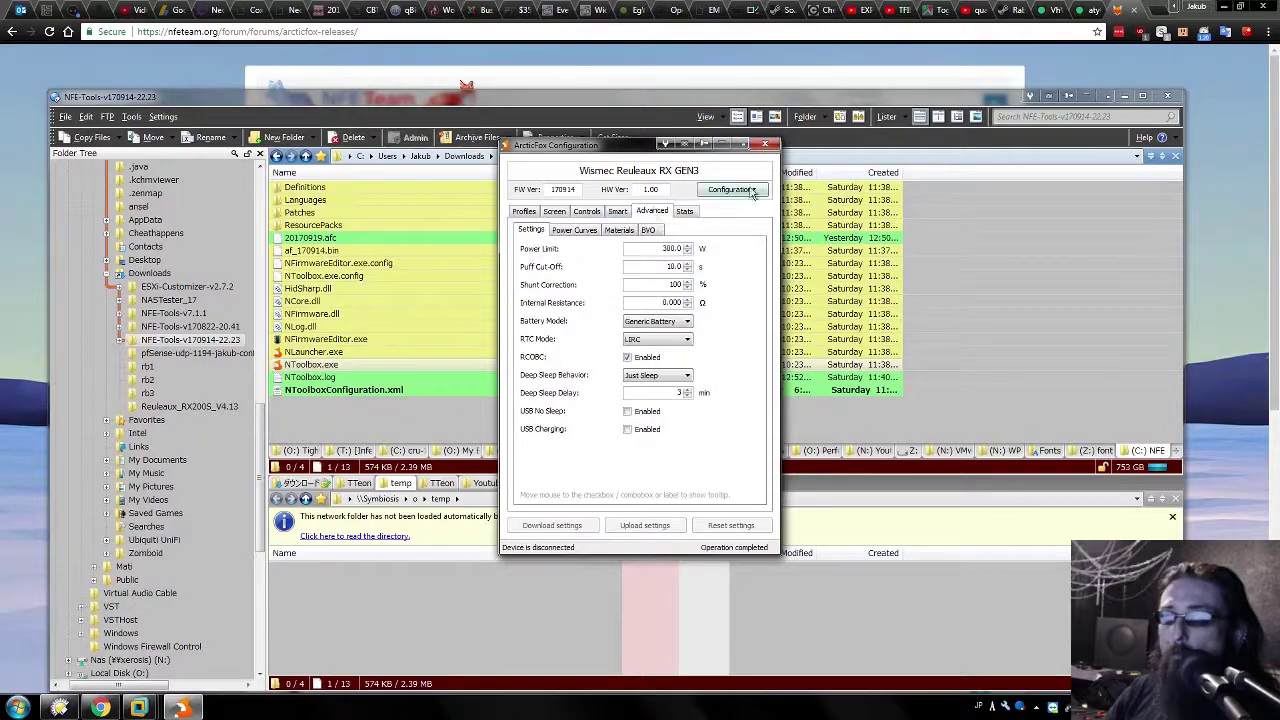
pyautogui.click(683, 211)
pyautogui.click(652, 212)
pyautogui.click(617, 212)
pyautogui.click(652, 212)
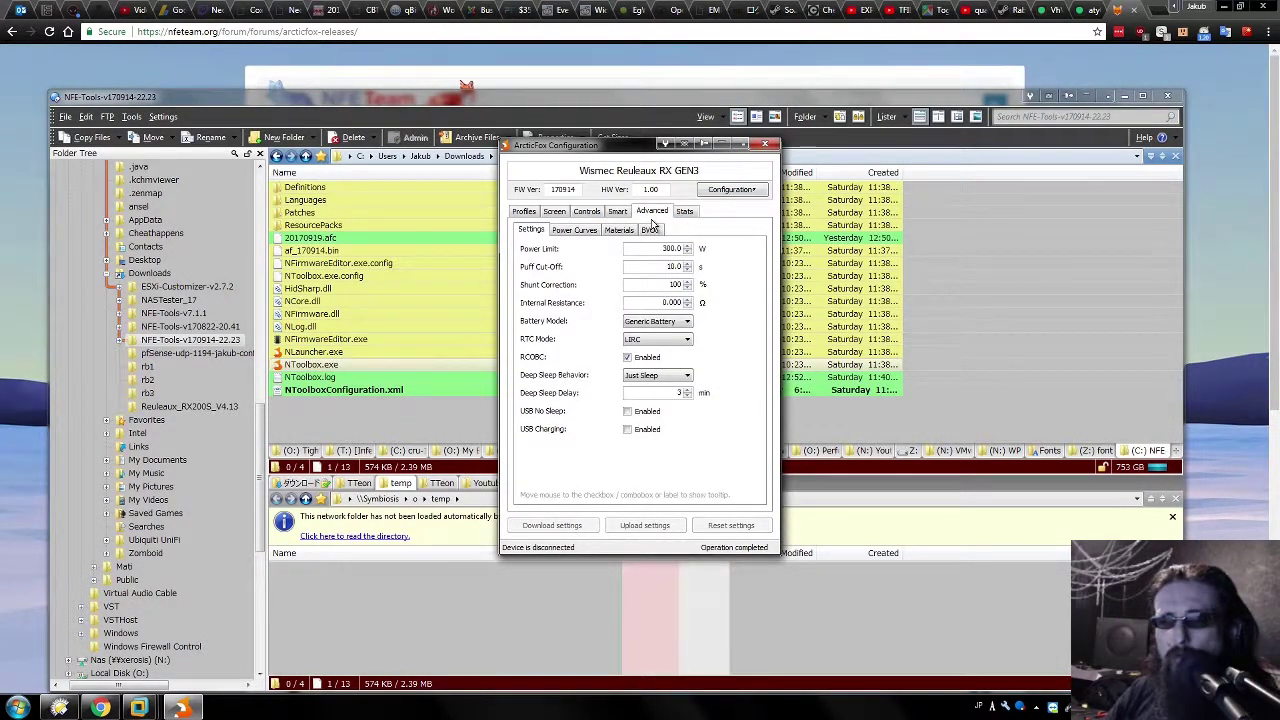
# Check the BVO and coil material settings, return to Profiles, then close the configuration window.
pyautogui.click(650, 230)
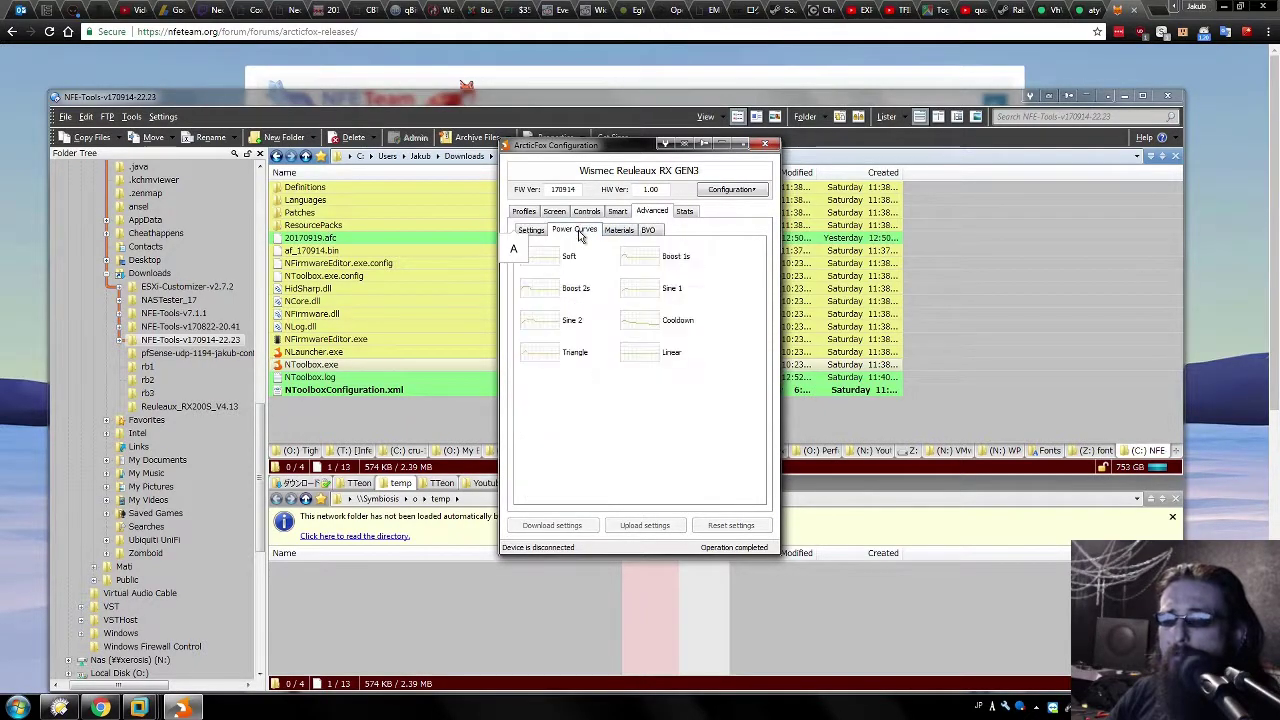
pyautogui.click(619, 230)
pyautogui.click(531, 229)
pyautogui.click(524, 212)
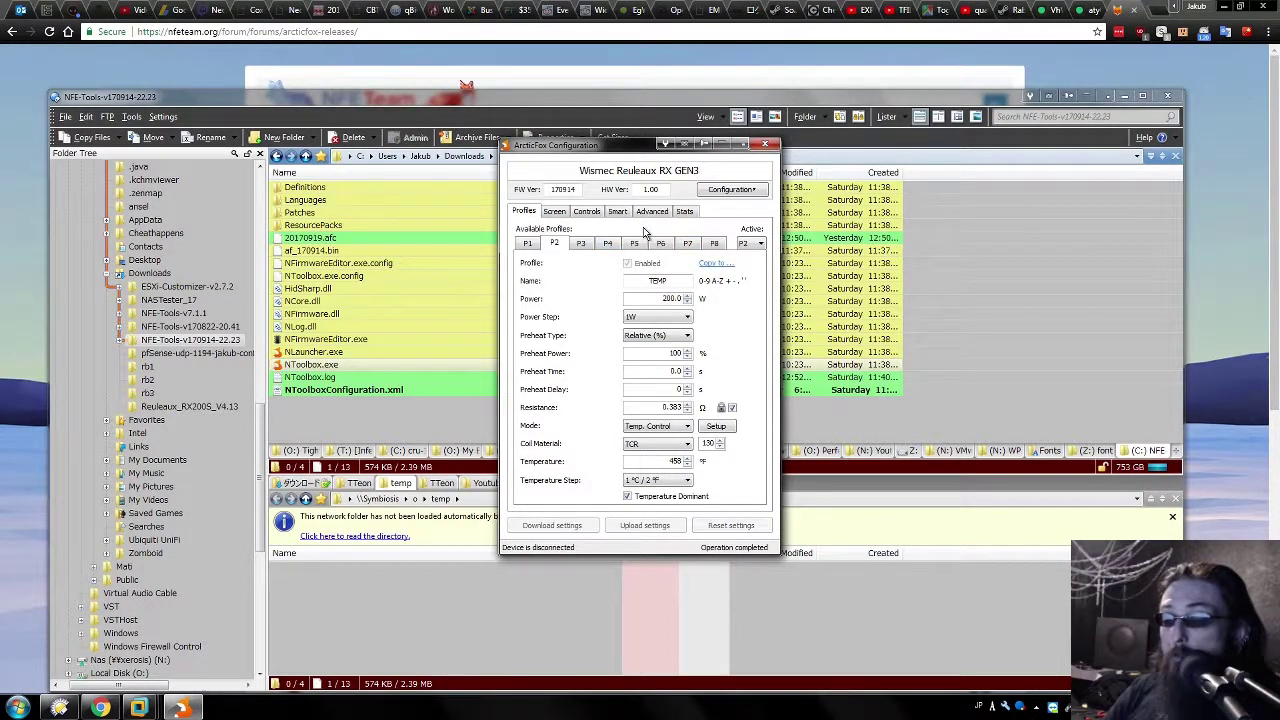
pyautogui.click(765, 144)
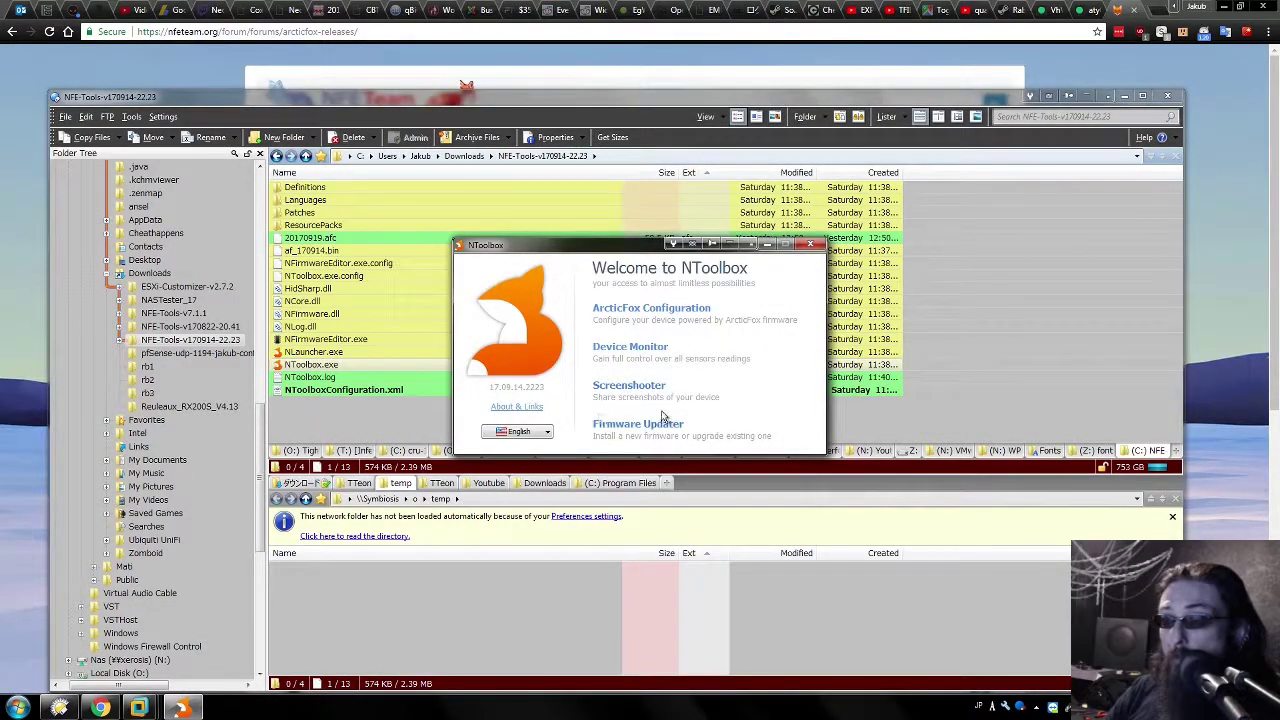